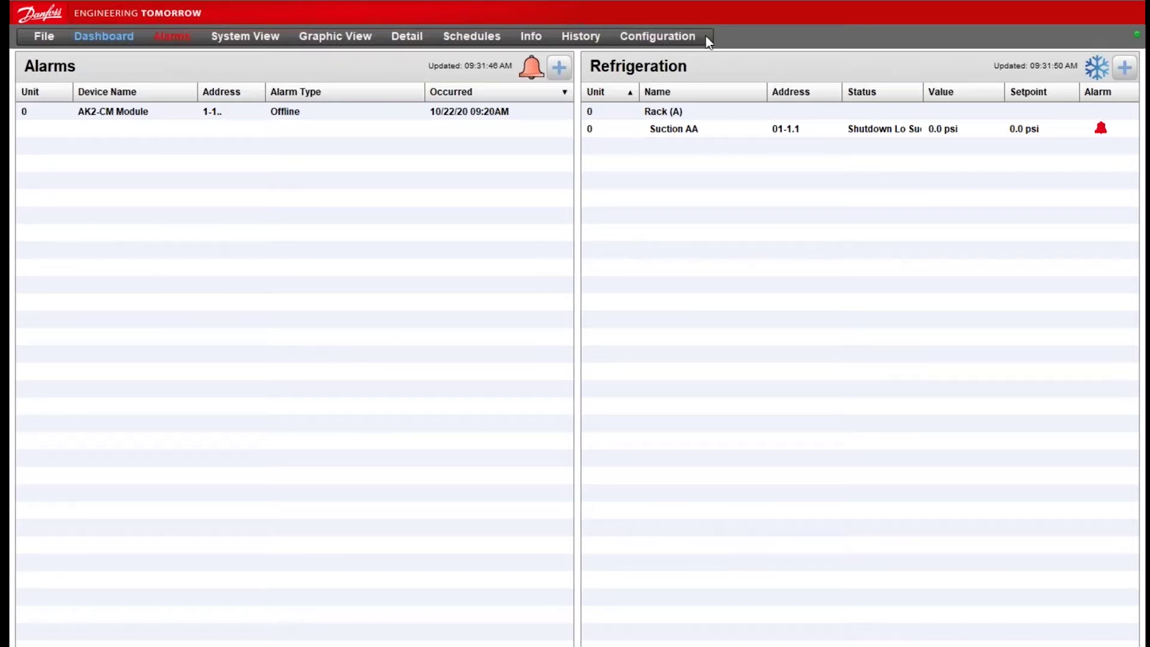
- Go to Configuration > Control > Misc > Calculations and start a New Calc entry
{"action": "left_click", "coordinate": [675, 40]}
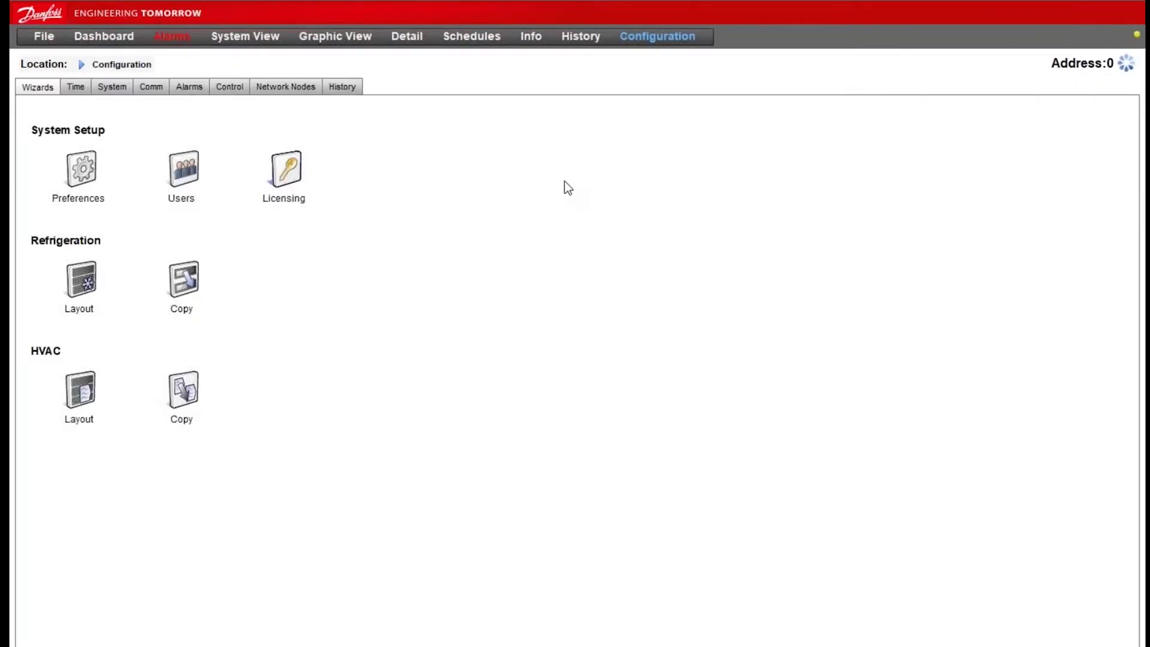
{"action": "left_click", "coordinate": [232, 89]}
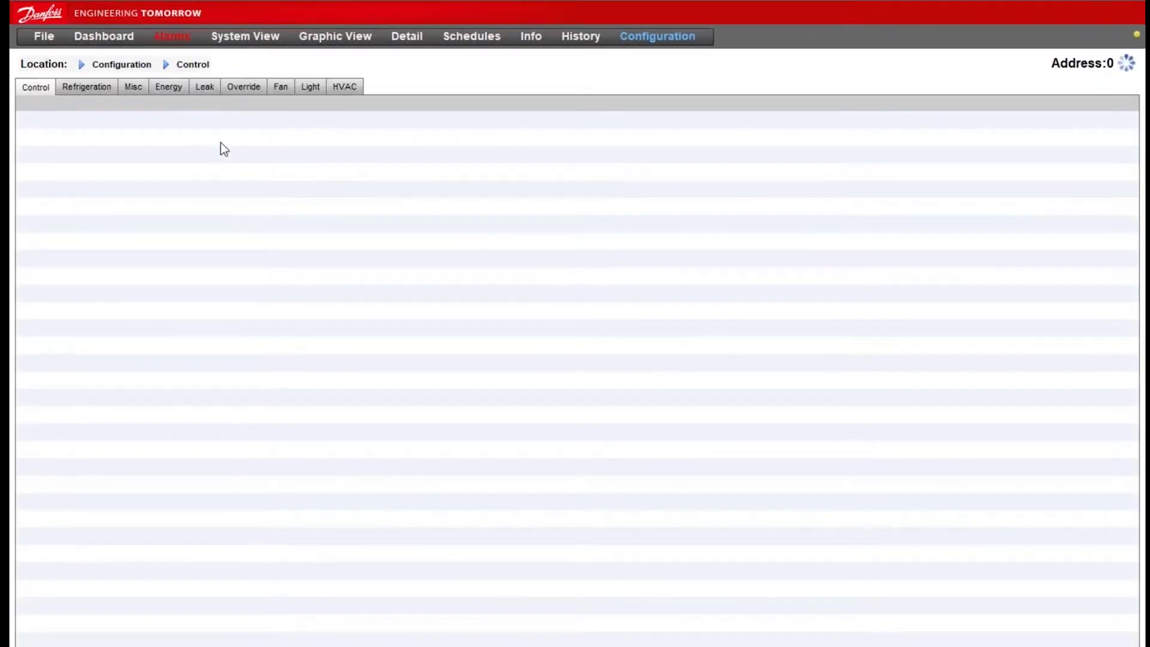
{"action": "left_click", "coordinate": [138, 94]}
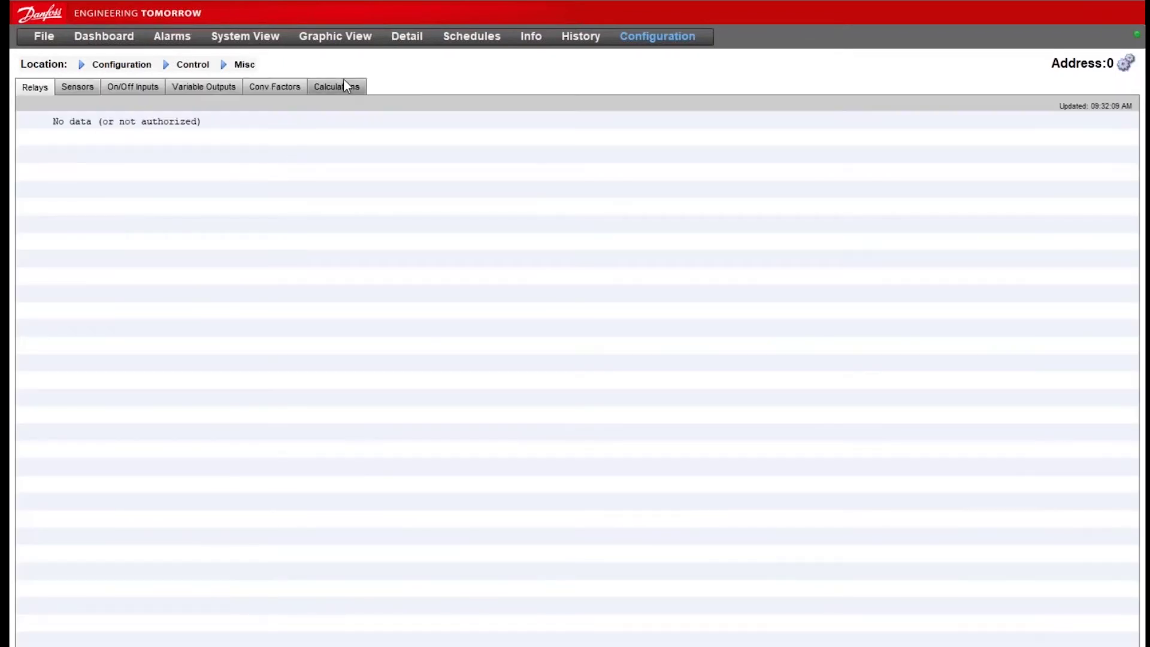
{"action": "left_click", "coordinate": [346, 85]}
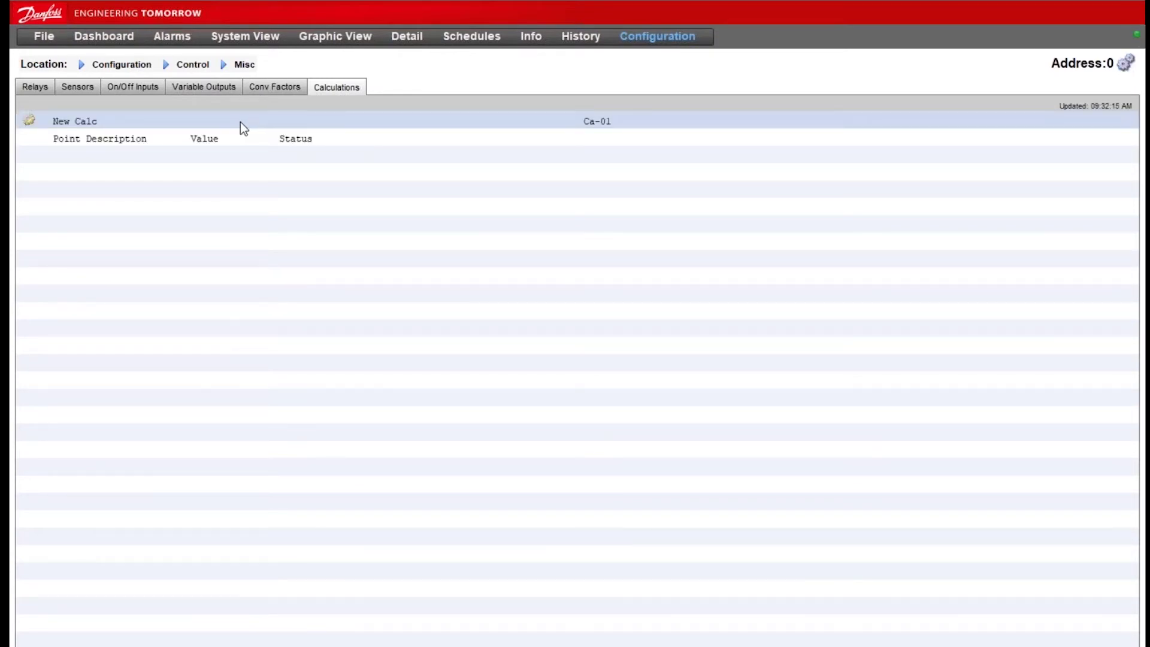
{"action": "double_click", "coordinate": [240, 122]}
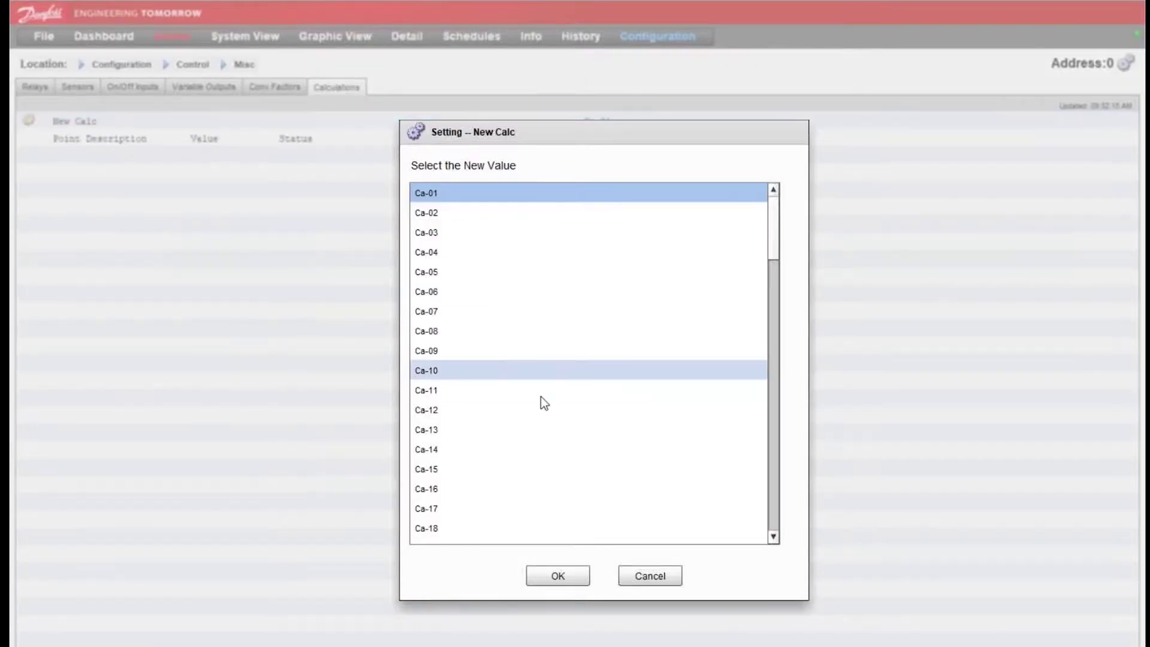
- Accept Ca-01 as the new calculation and open its settings and Units options
{"action": "left_click", "coordinate": [556, 576]}
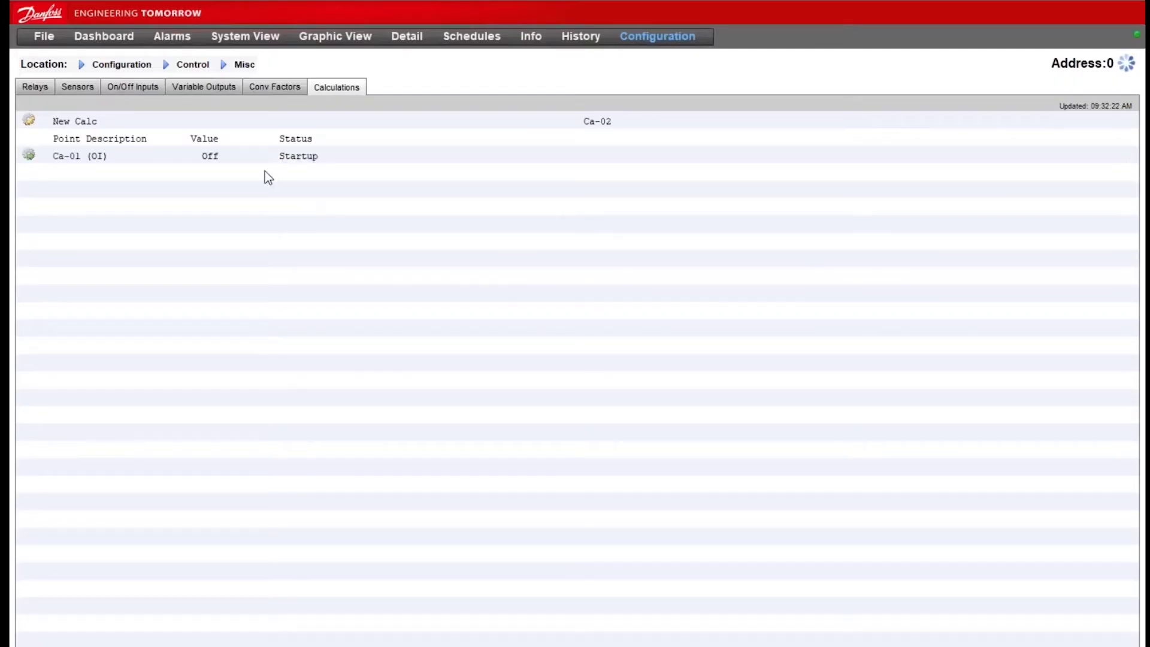
{"action": "left_click", "coordinate": [228, 155]}
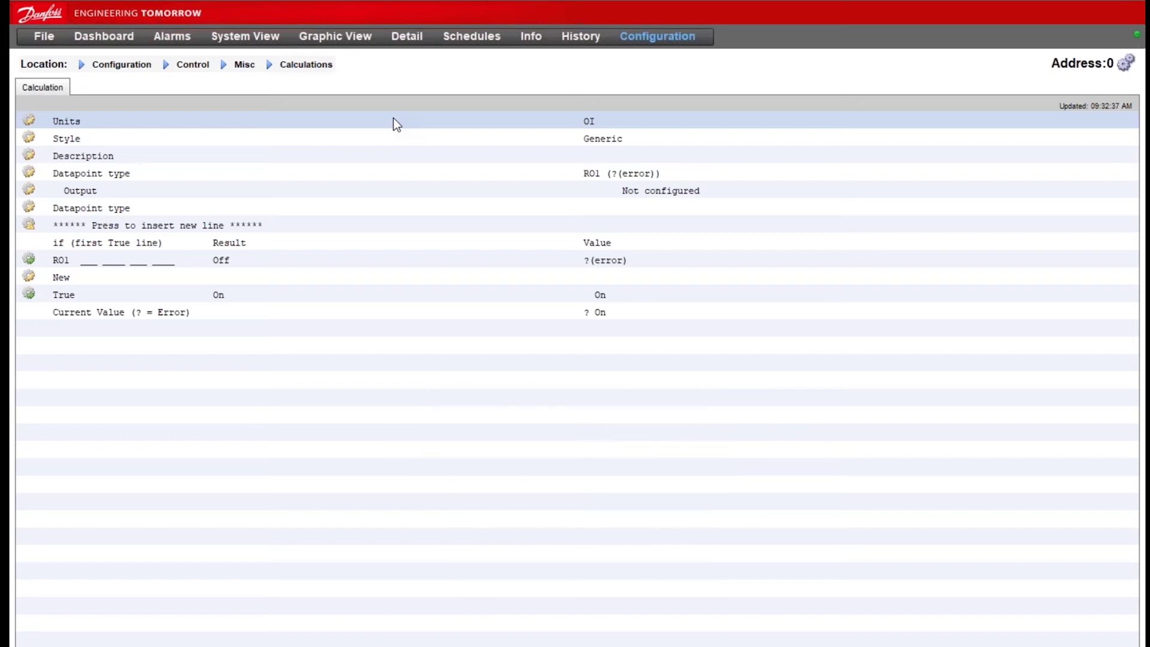
{"action": "left_click", "coordinate": [423, 120]}
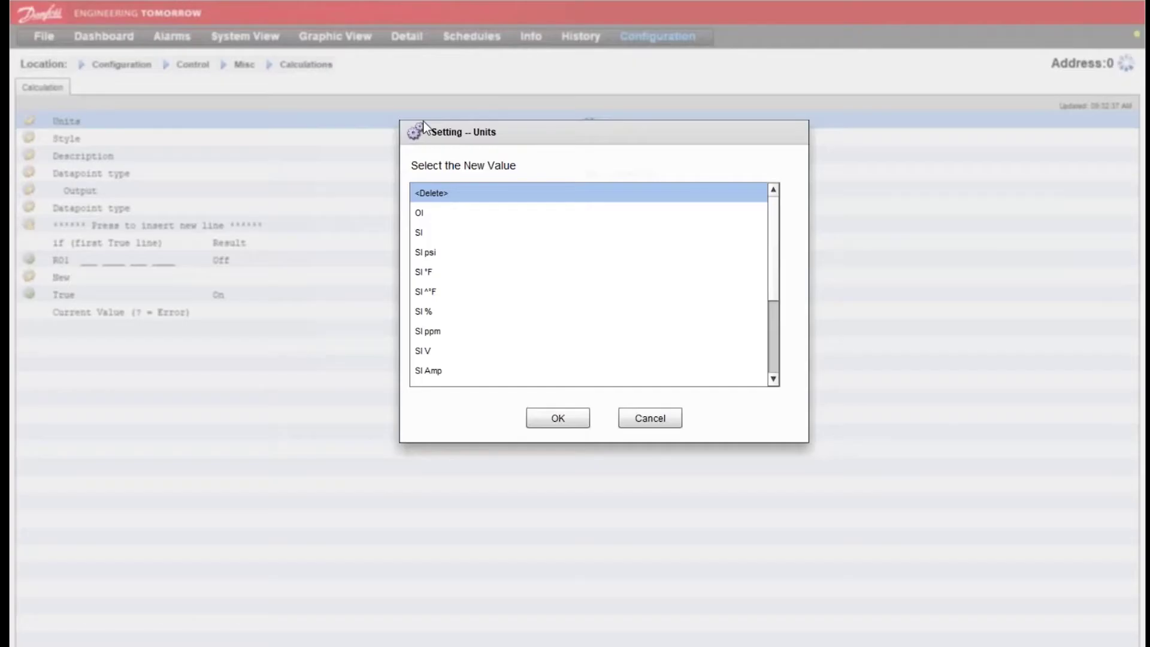
- Set Ca-01's units to SI °F and its description to 'Superheat'
{"action": "double_click", "coordinate": [558, 271]}
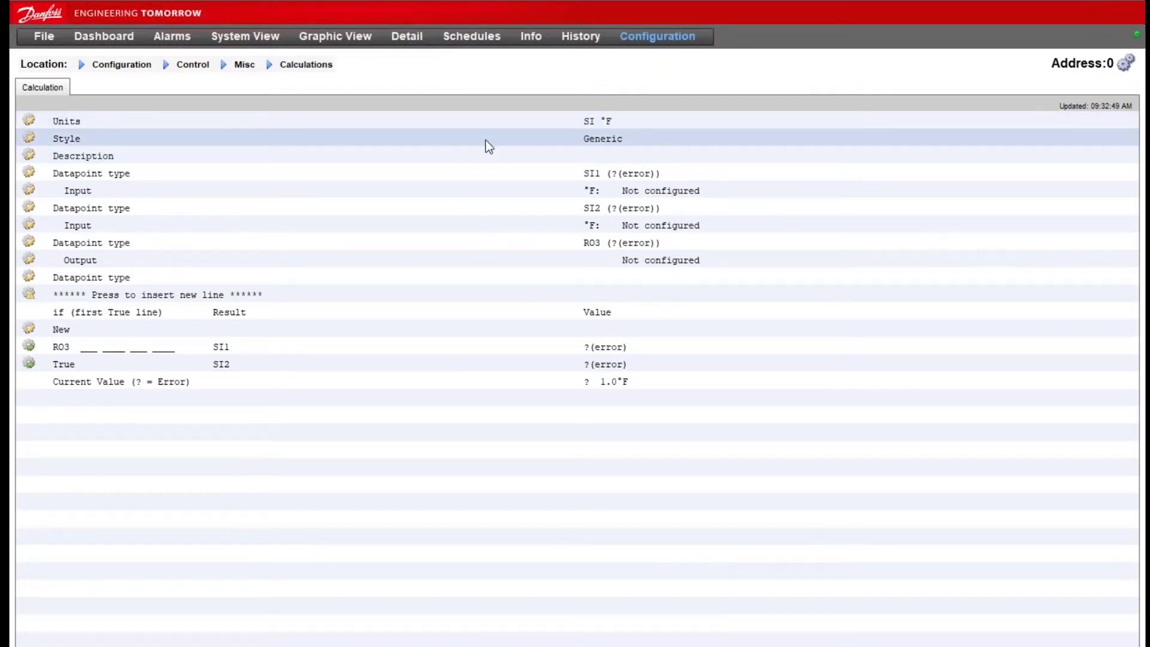
{"action": "left_click", "coordinate": [485, 158]}
{"action": "type", "text": "Su"}
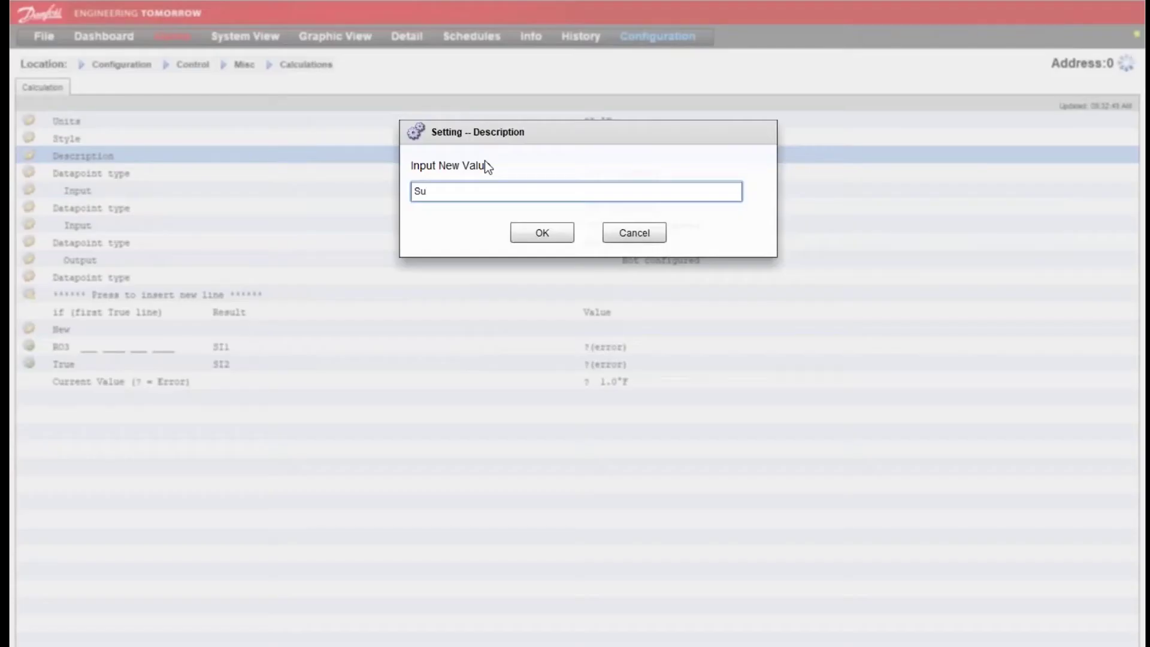
{"action": "type", "text": "perheat"}
{"action": "key", "text": "Return"}
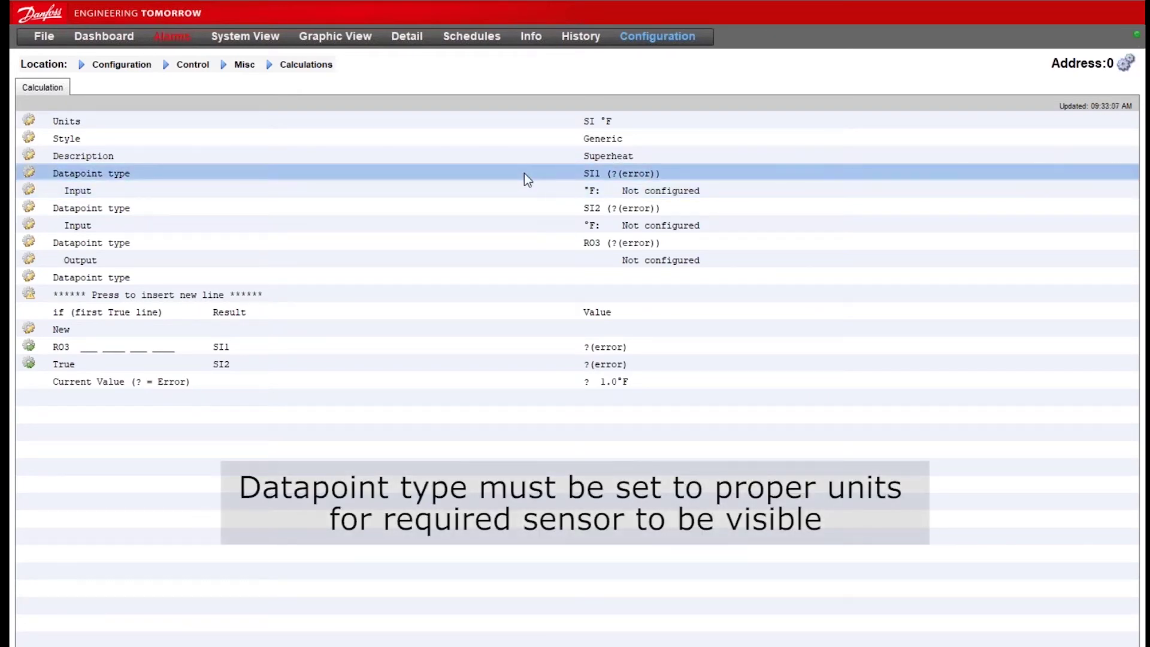
{"action": "left_click", "coordinate": [524, 174]}
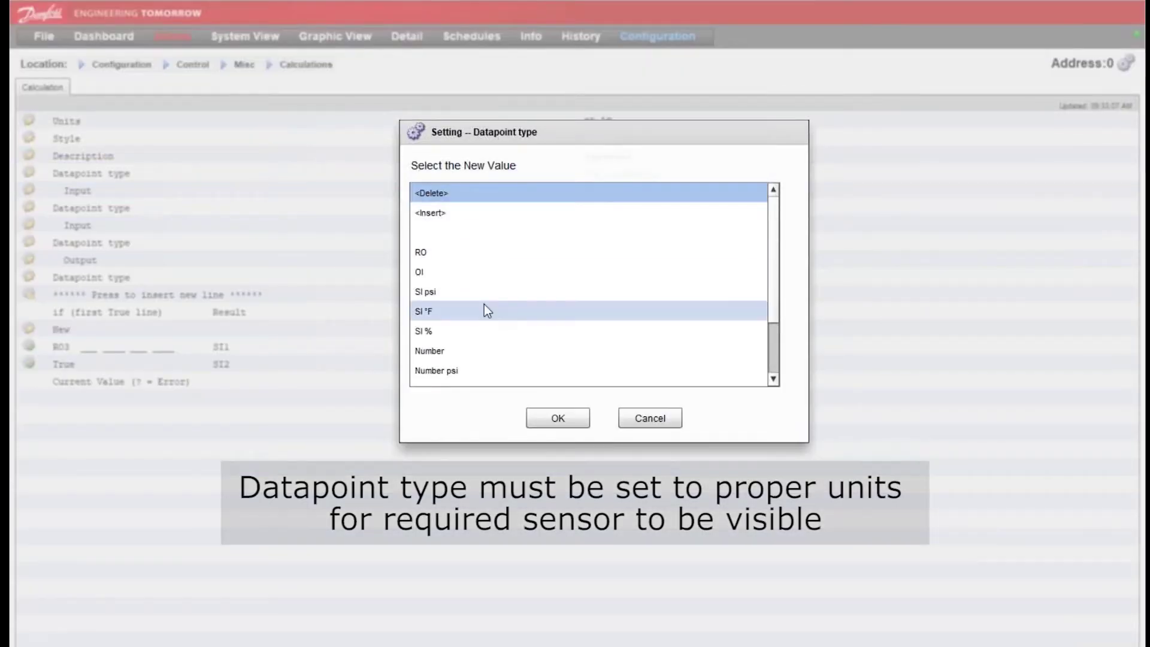
- Make the first datapoint an SI °F input reading 01-1.5 Suction Temp AA
{"action": "double_click", "coordinate": [462, 313]}
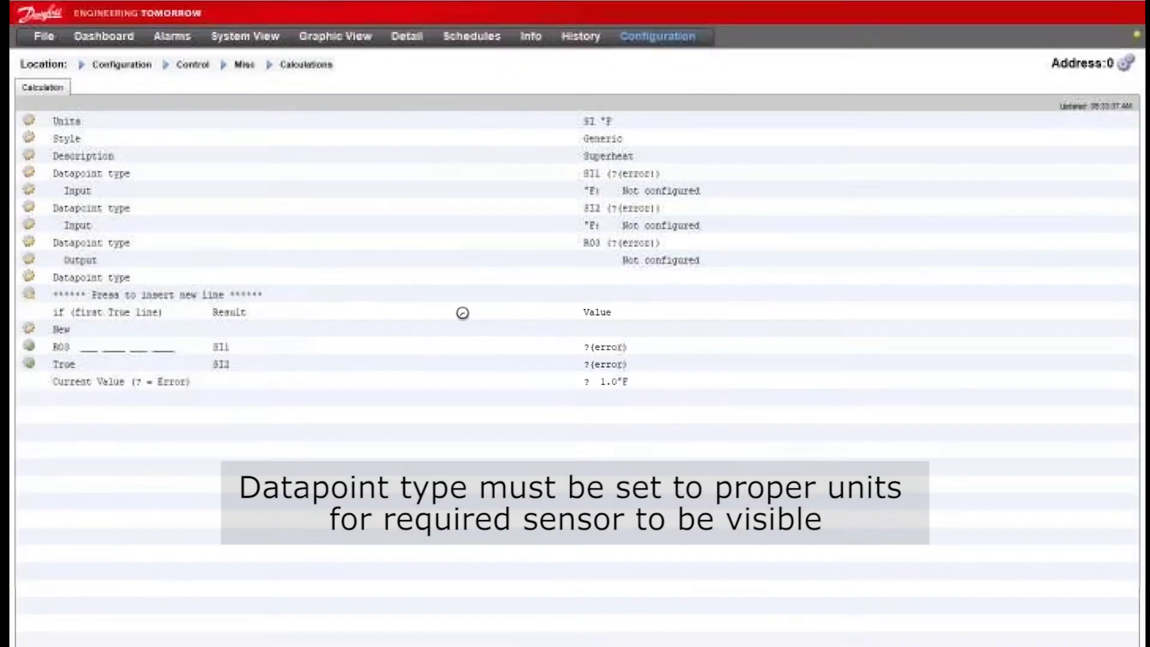
{"action": "left_click", "coordinate": [646, 192]}
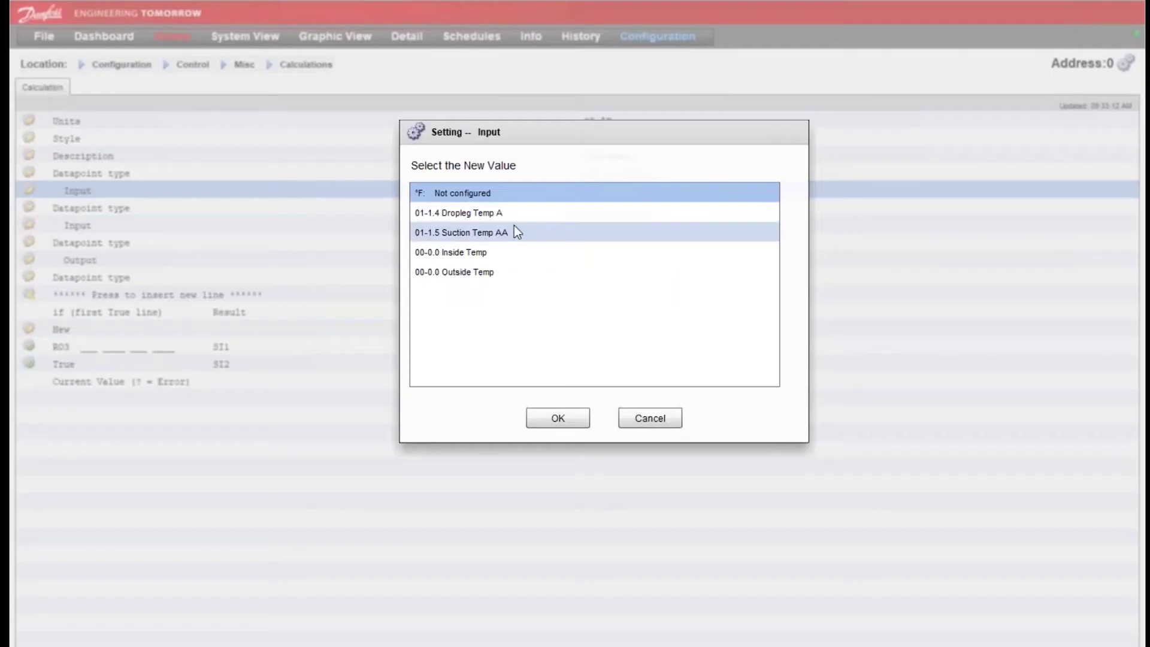
{"action": "double_click", "coordinate": [465, 232]}
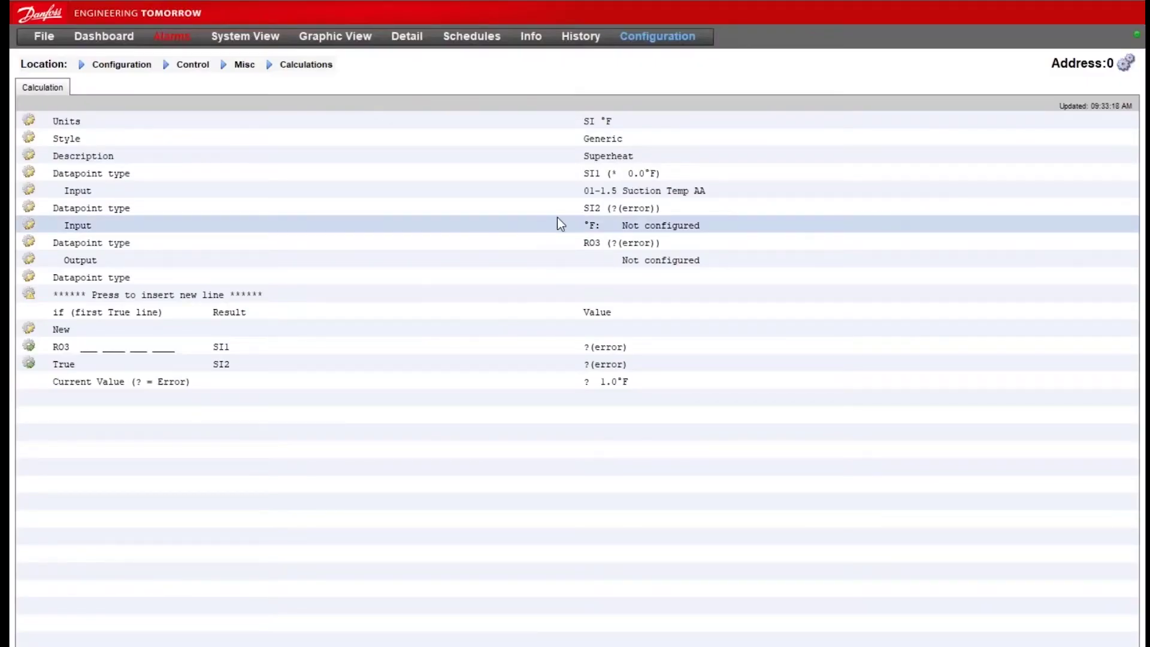
- Make the second datapoint an SI psi input reading 01-1.1 Suction Pres AA
{"action": "left_click", "coordinate": [581, 210]}
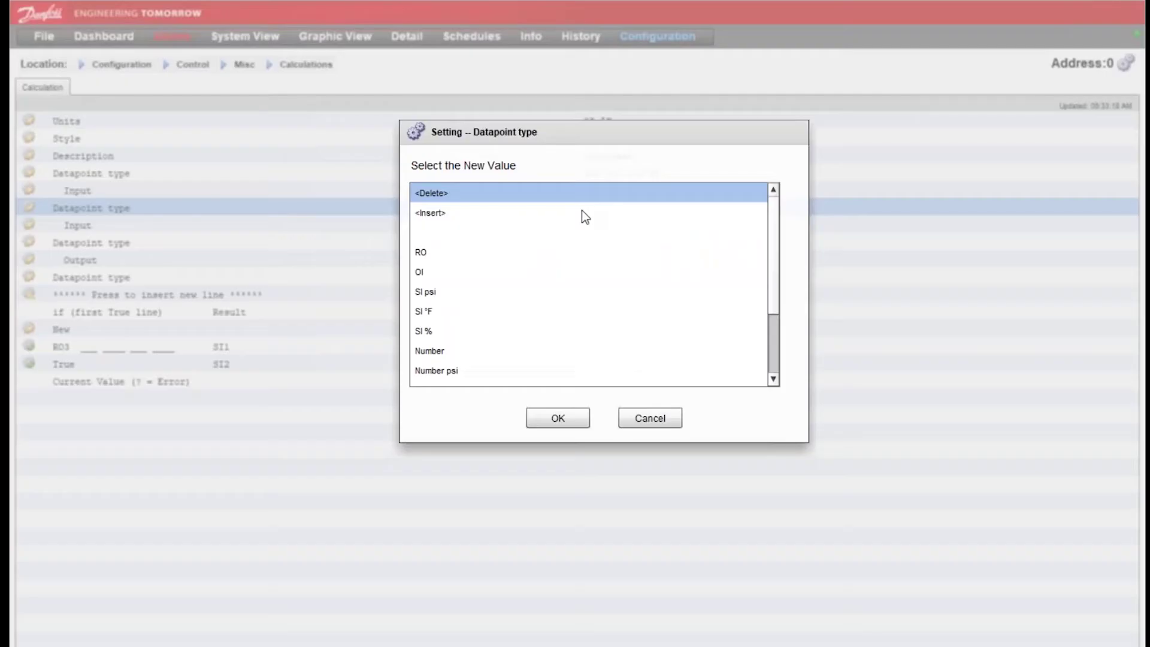
{"action": "double_click", "coordinate": [551, 289]}
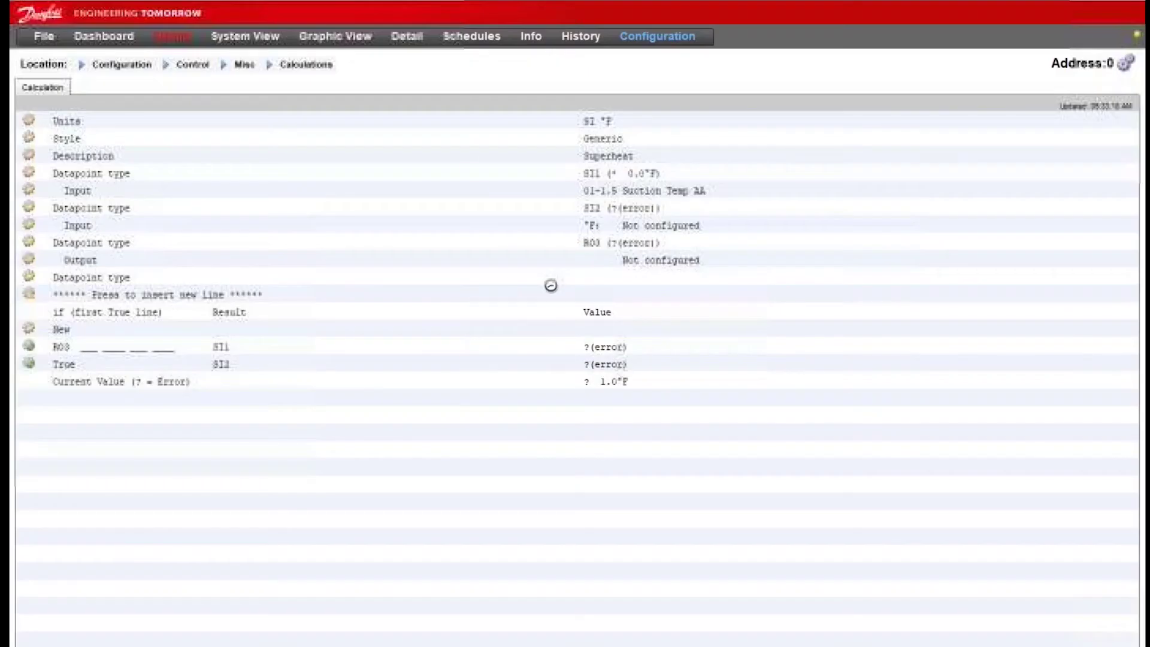
{"action": "left_click", "coordinate": [600, 229]}
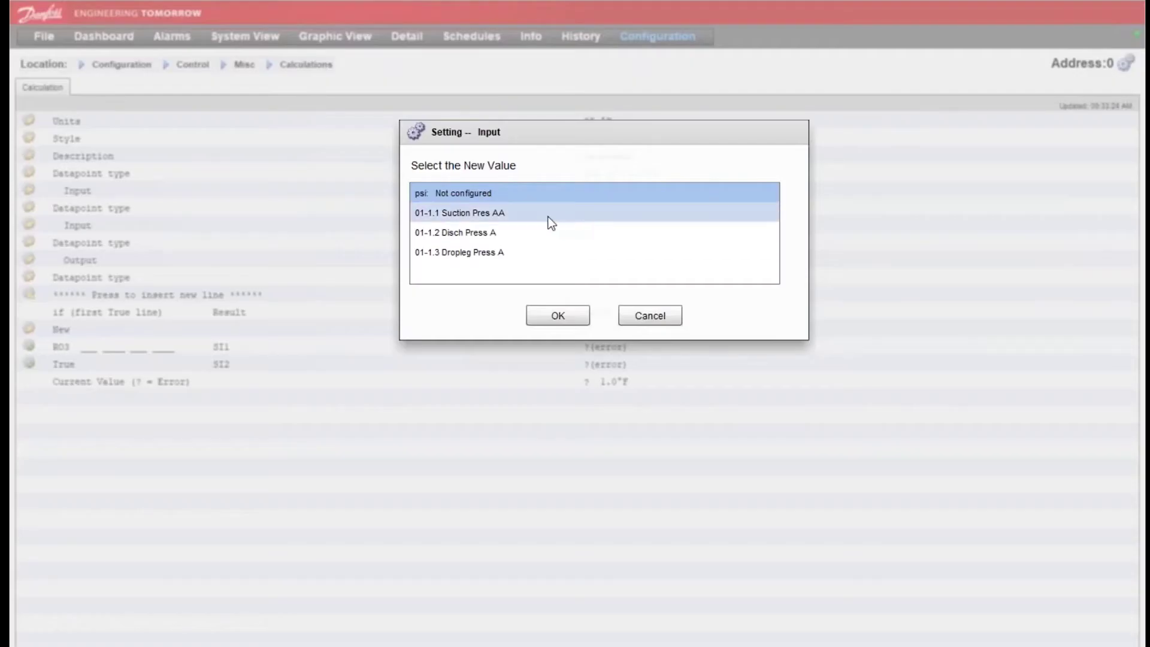
{"action": "left_click", "coordinate": [542, 216]}
{"action": "double_click", "coordinate": [541, 215]}
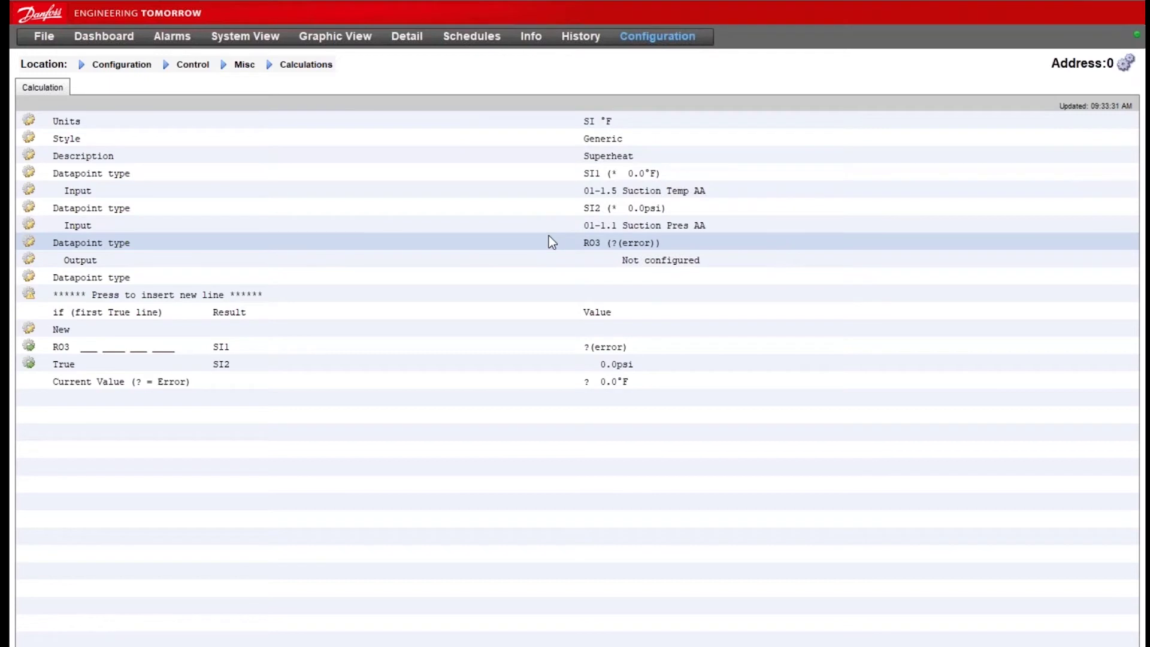
{"action": "left_click", "coordinate": [533, 243]}
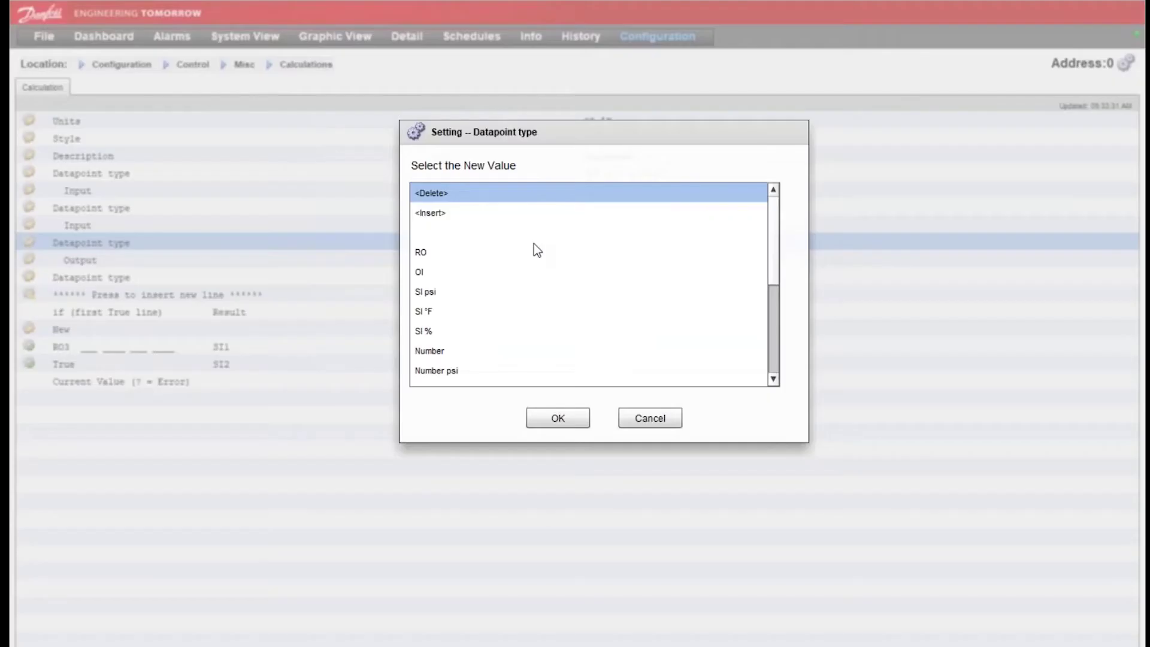
- Make the third datapoint a Refrig conversion (Ref3) using R407A refrigerant
{"action": "left_click_drag", "start_coordinate": [778, 231], "coordinate": [780, 313]}
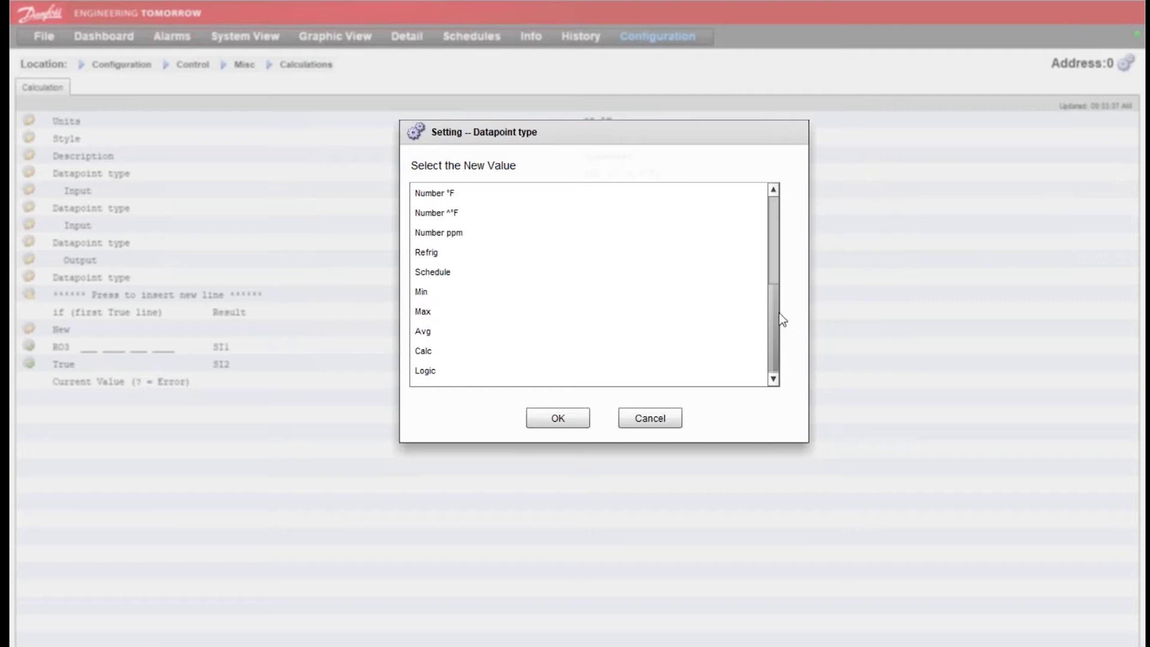
{"action": "mouse_move", "coordinate": [780, 326]}
{"action": "left_mouse_down"}
{"action": "mouse_move", "coordinate": [782, 292]}
{"action": "mouse_move", "coordinate": [775, 336]}
{"action": "left_mouse_up"}
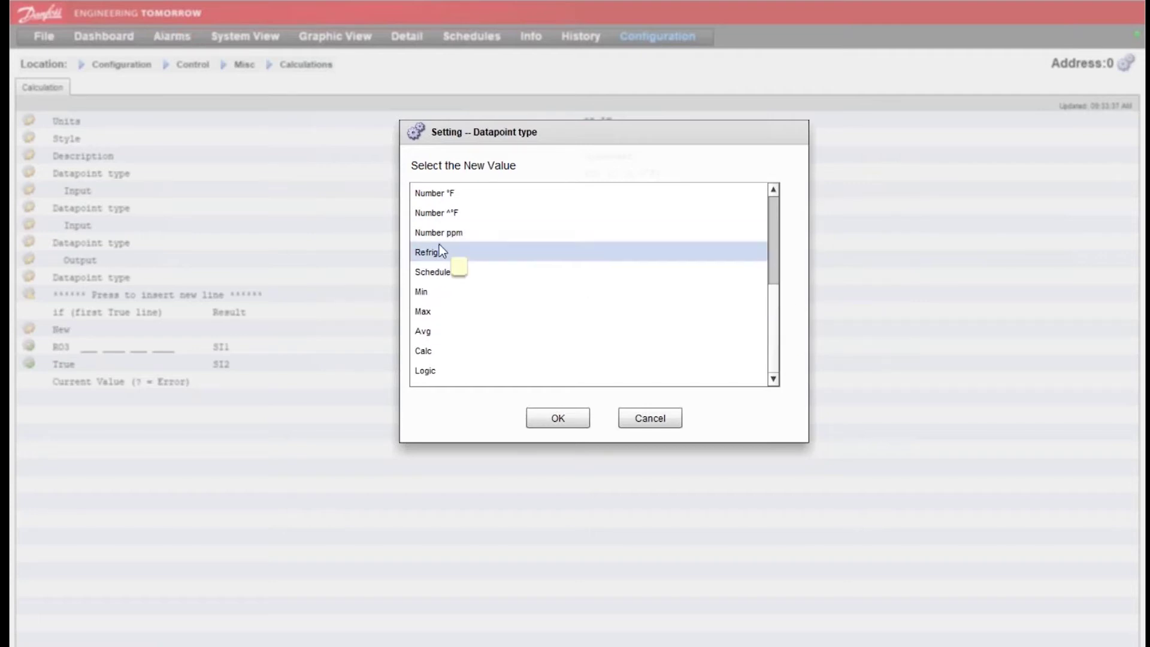
{"action": "double_click", "coordinate": [461, 254]}
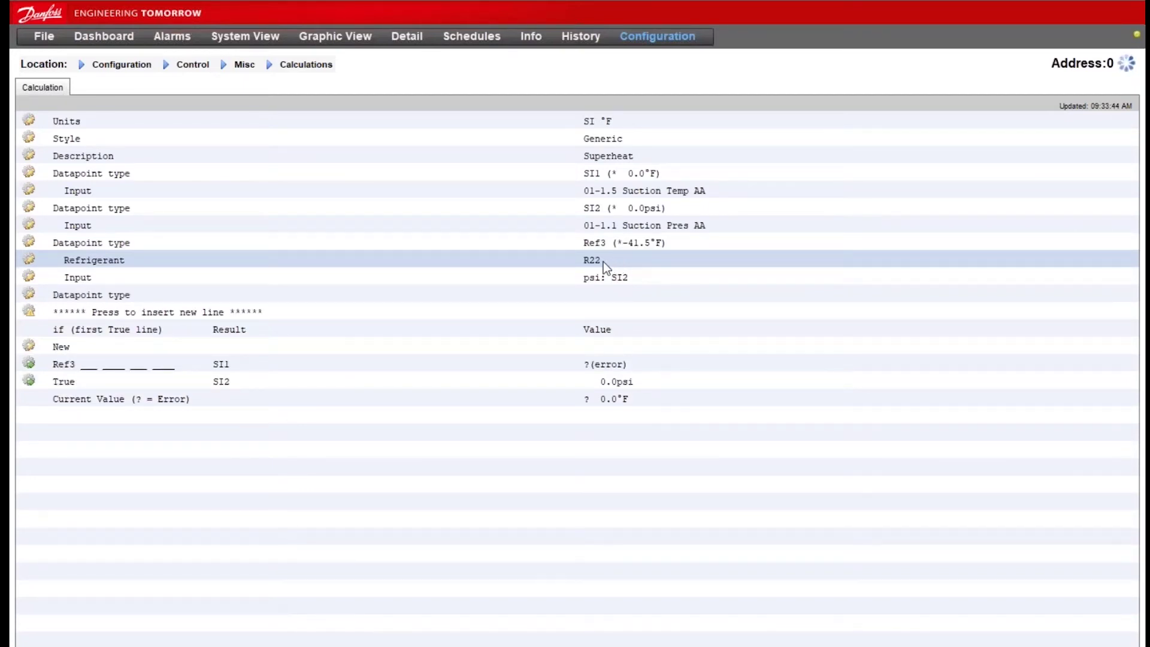
{"action": "double_click", "coordinate": [602, 261]}
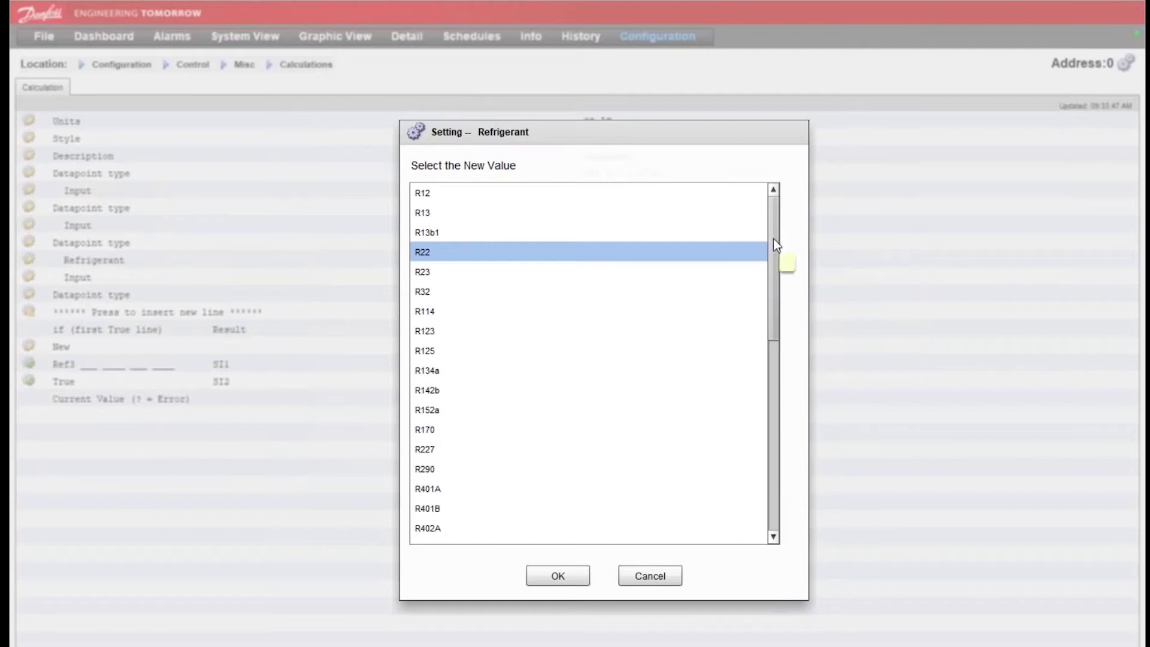
{"action": "left_click_drag", "start_coordinate": [774, 238], "coordinate": [776, 348]}
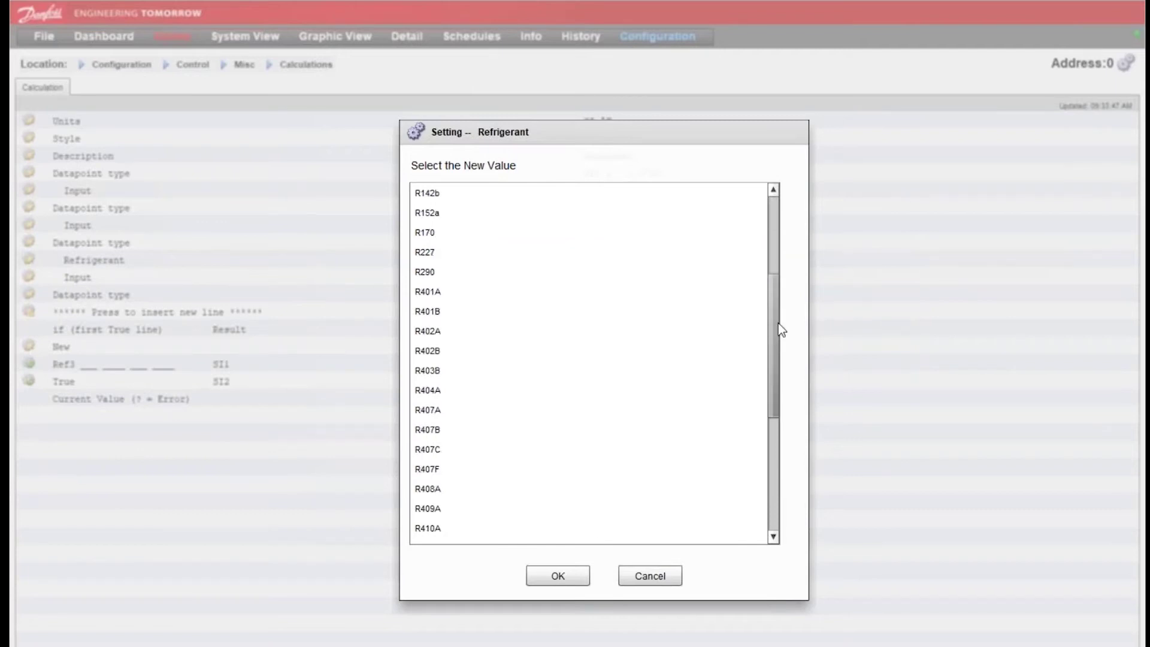
{"action": "double_click", "coordinate": [518, 349]}
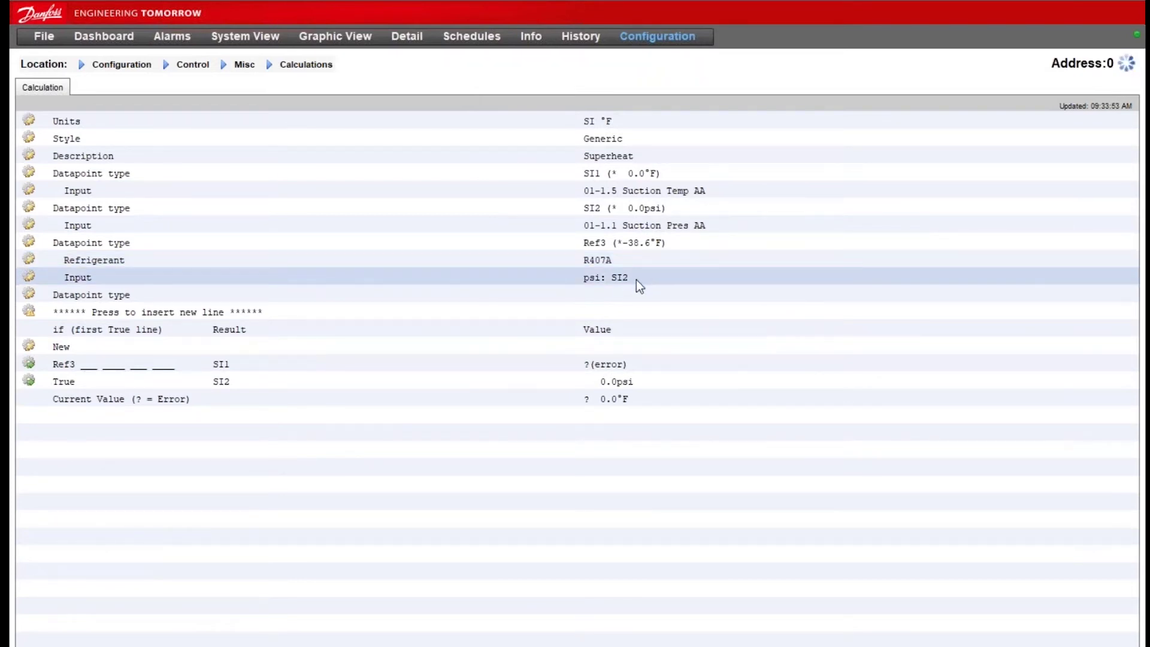
{"action": "left_click", "coordinate": [609, 294]}
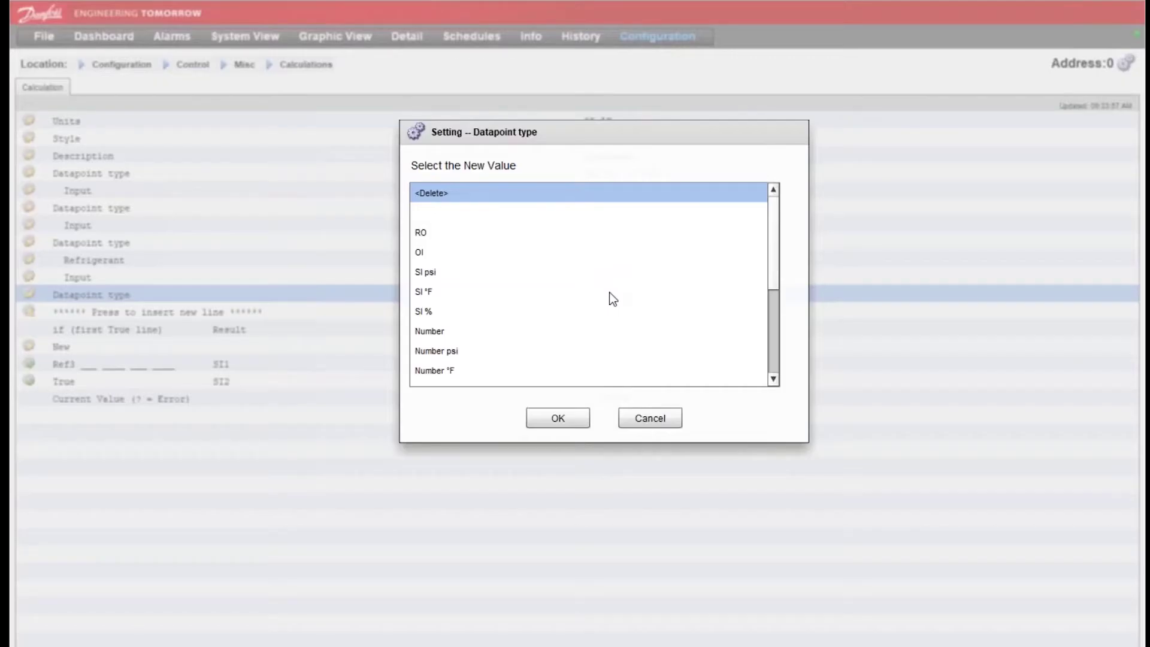
- Add a fourth datapoint of type Calc (Cal4) and open its logic
{"action": "left_click_drag", "start_coordinate": [773, 267], "coordinate": [784, 355]}
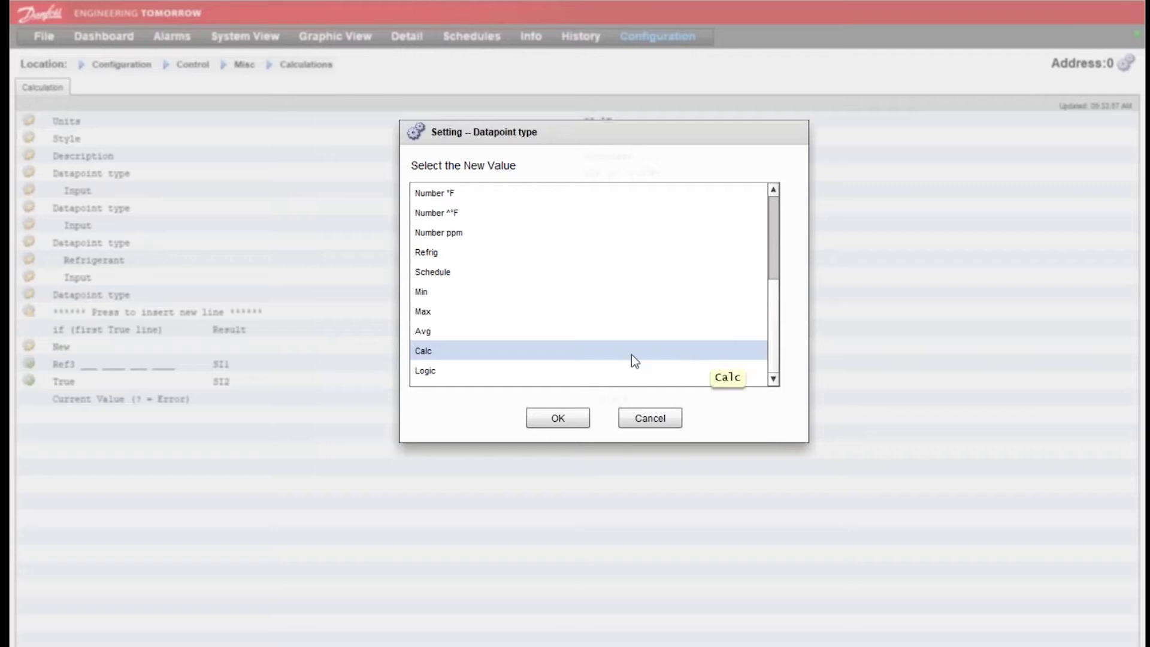
{"action": "left_click", "coordinate": [460, 355]}
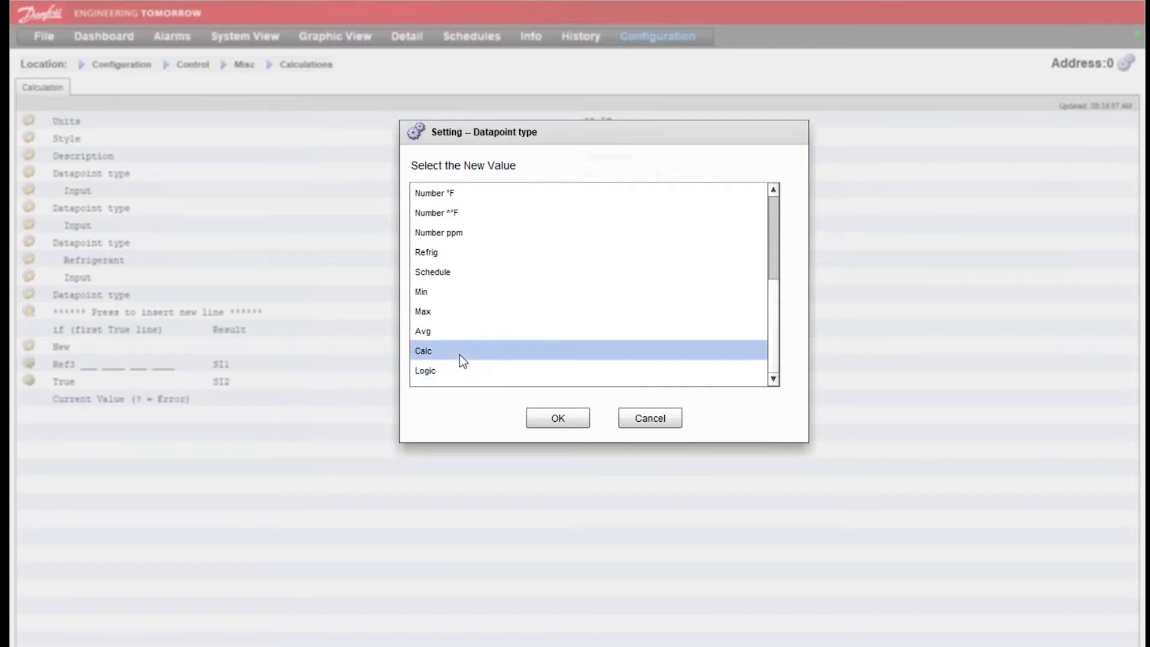
{"action": "double_click", "coordinate": [451, 352]}
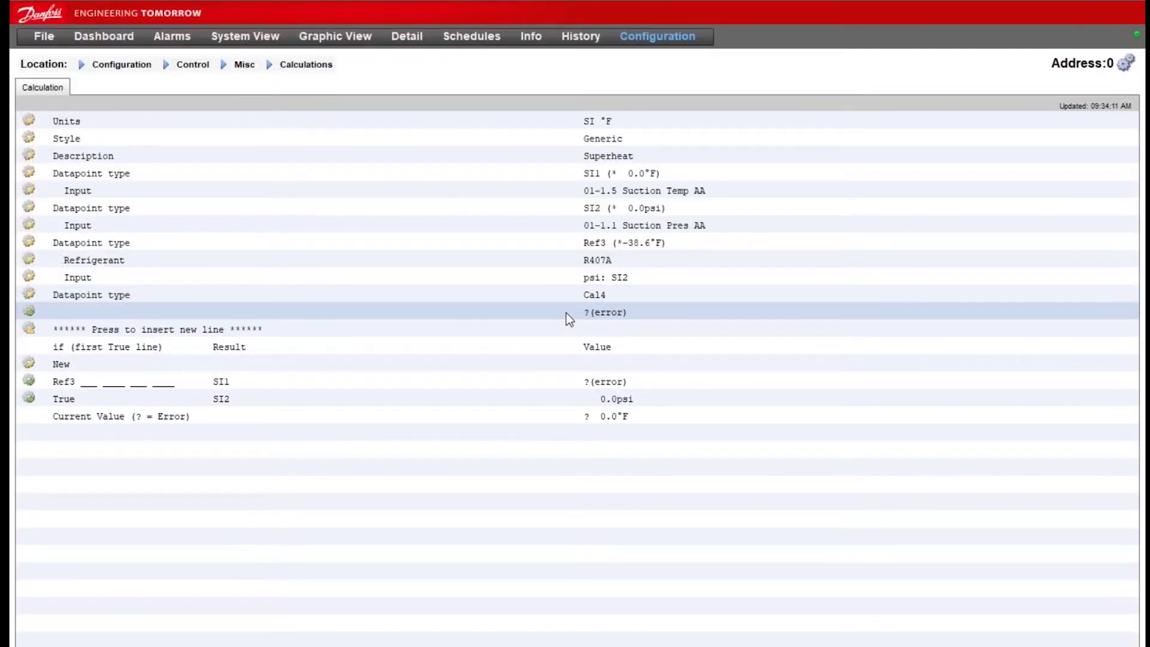
{"action": "double_click", "coordinate": [566, 312]}
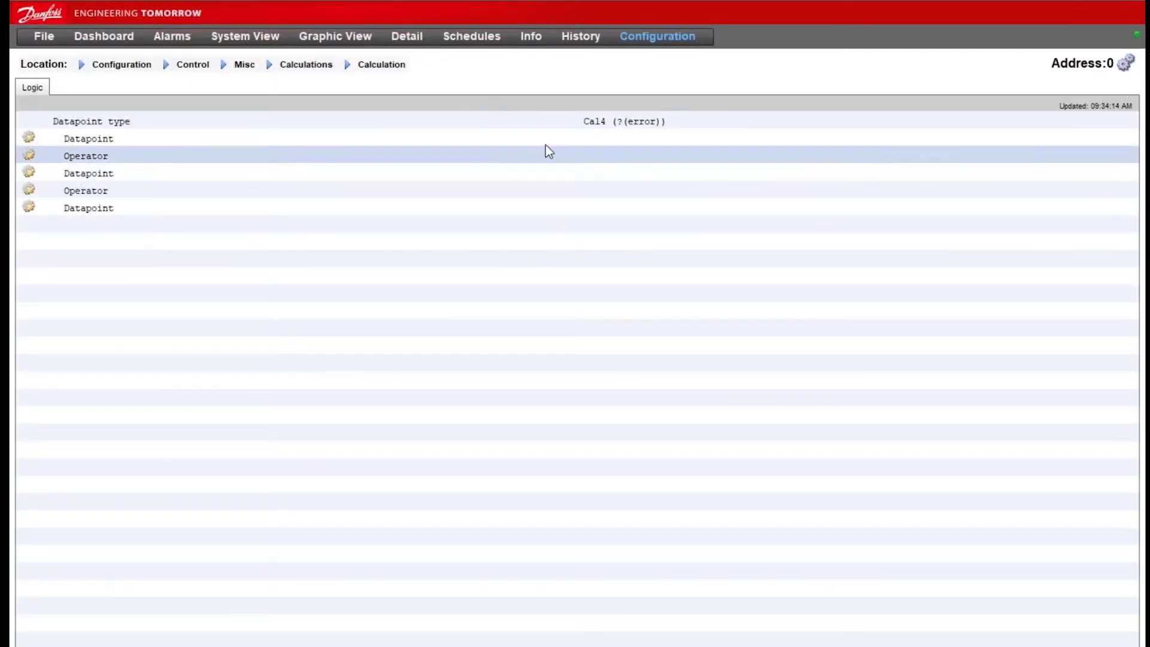
- Define Cal4's logic as SI1 minus Ref3, reading about 38.6 °F
{"action": "double_click", "coordinate": [522, 138]}
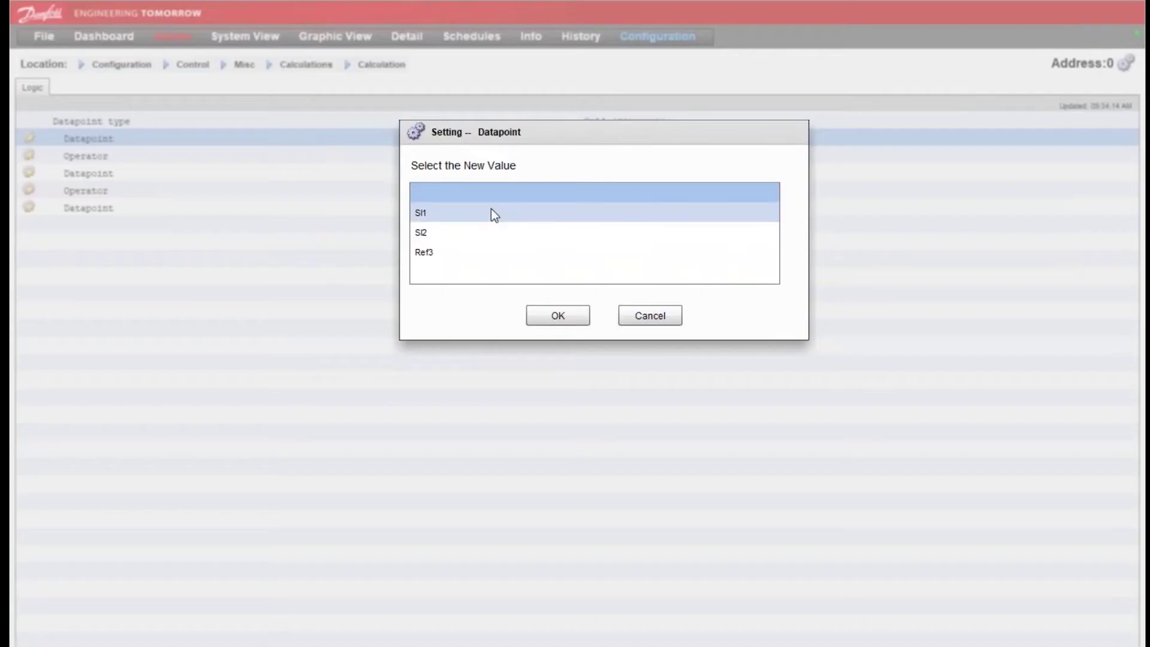
{"action": "double_click", "coordinate": [491, 208]}
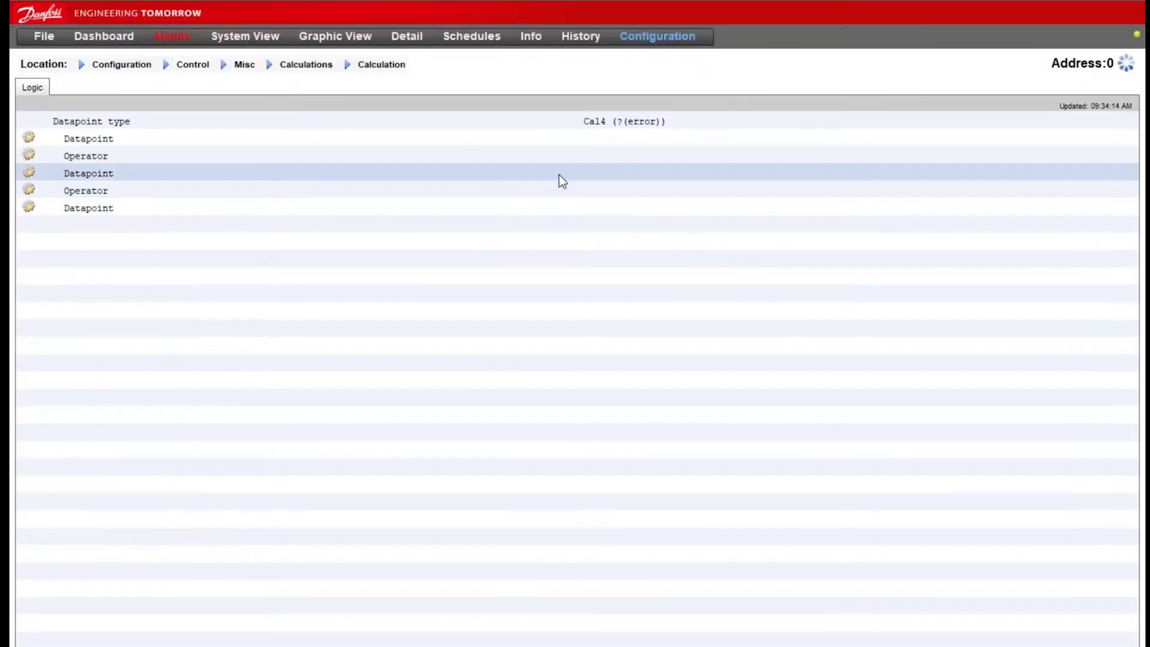
{"action": "double_click", "coordinate": [581, 155]}
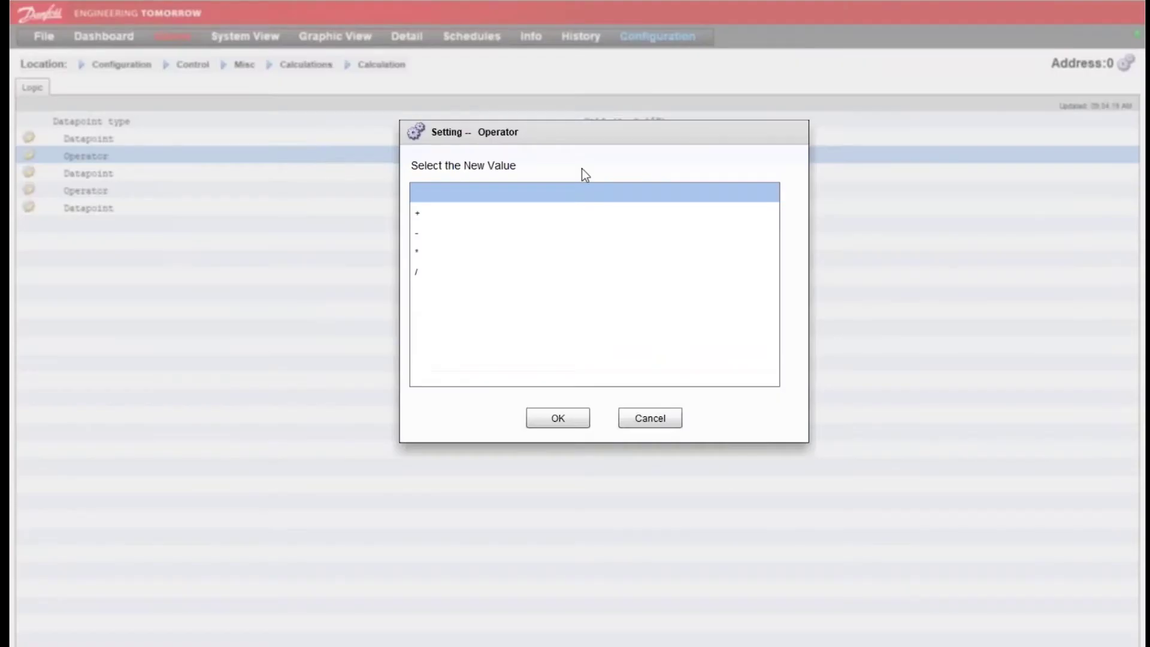
{"action": "double_click", "coordinate": [532, 230]}
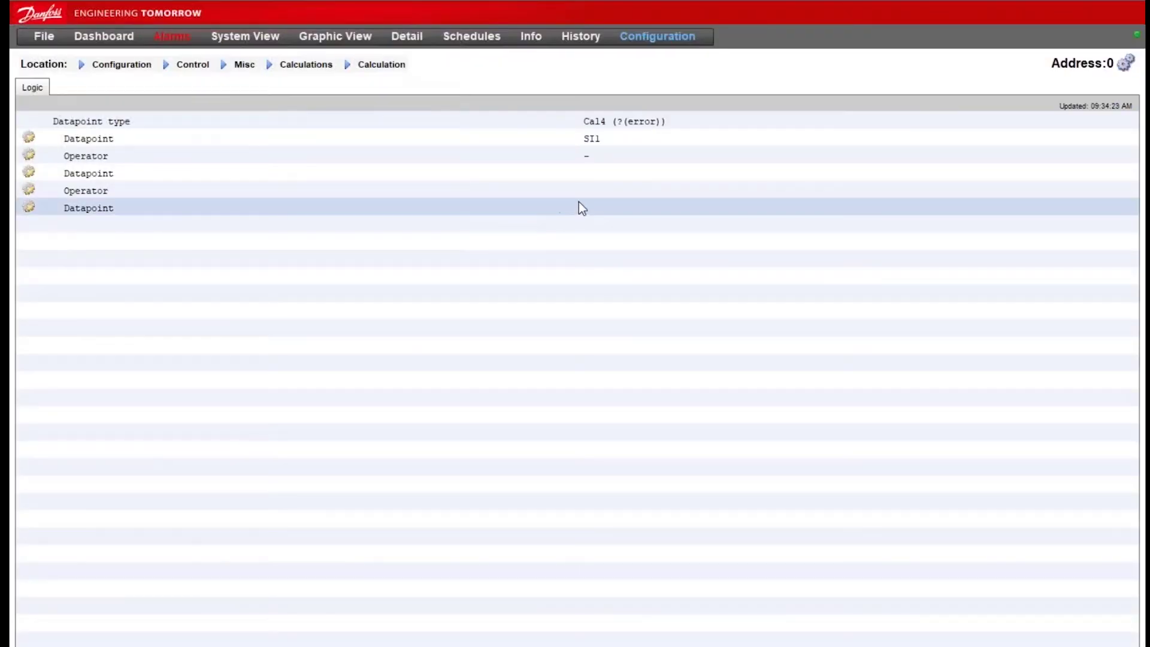
{"action": "double_click", "coordinate": [604, 172]}
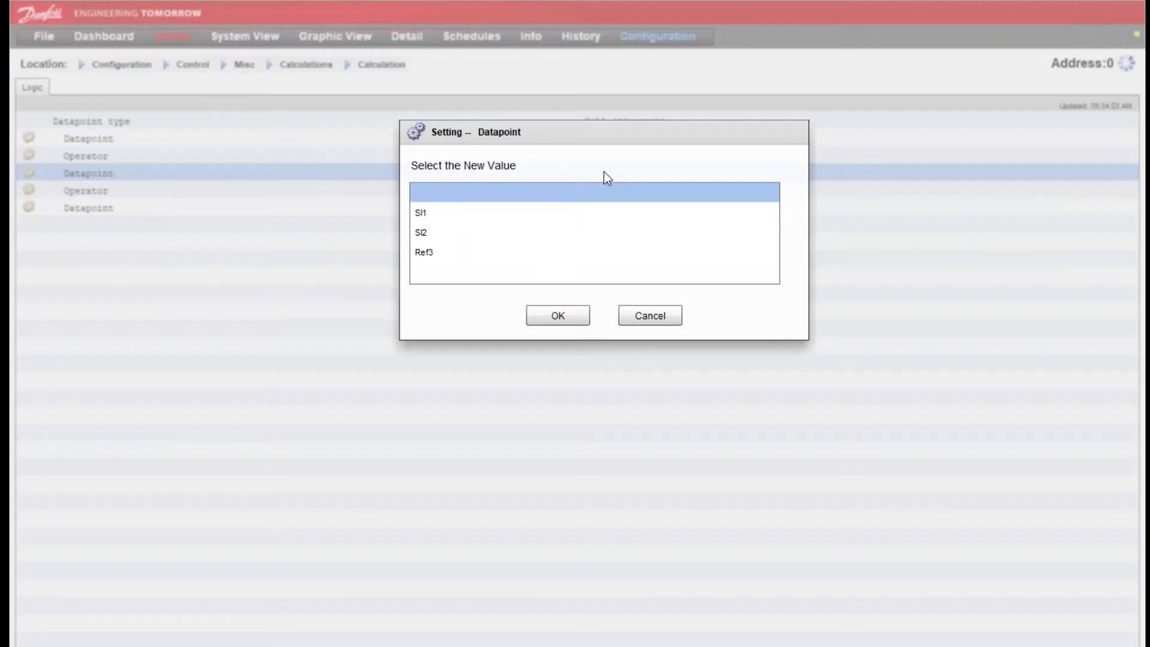
{"action": "double_click", "coordinate": [504, 251]}
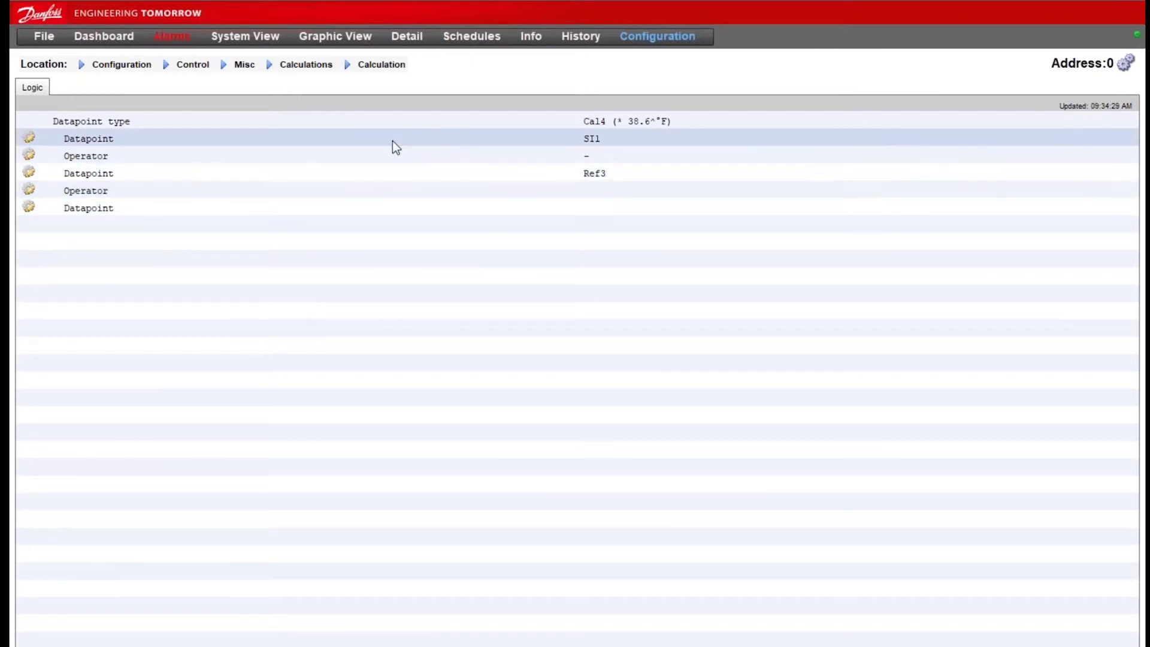
{"action": "left_click", "coordinate": [305, 64]}
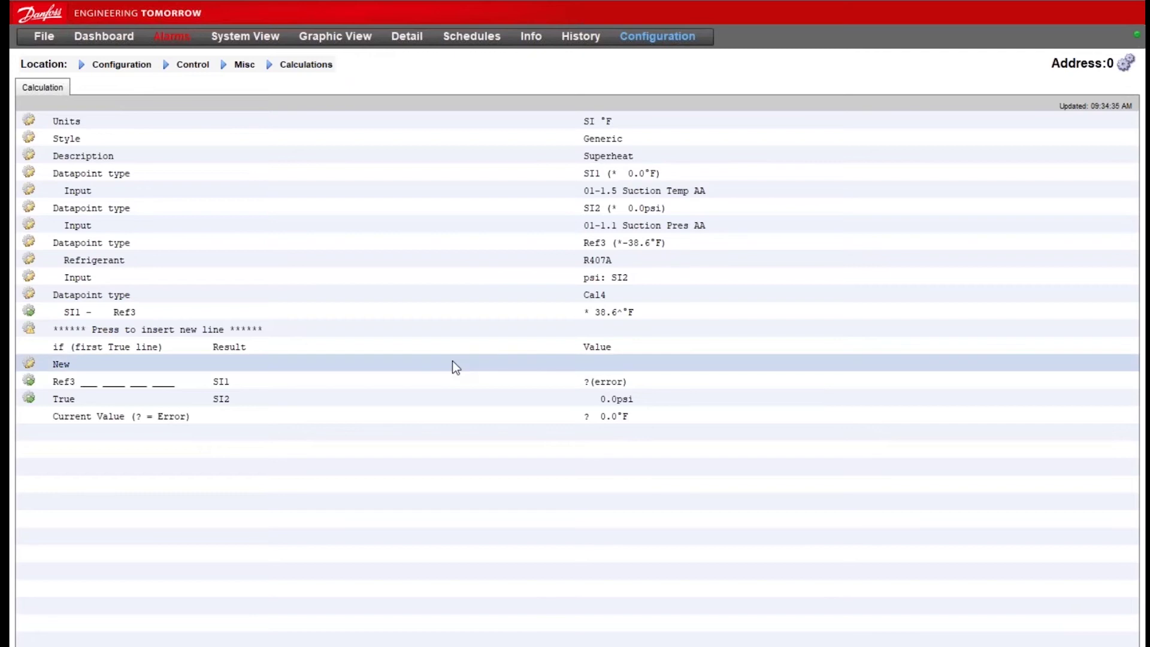
- Delete the SI1 line from the Superheat calculation's results
{"action": "left_click", "coordinate": [393, 369]}
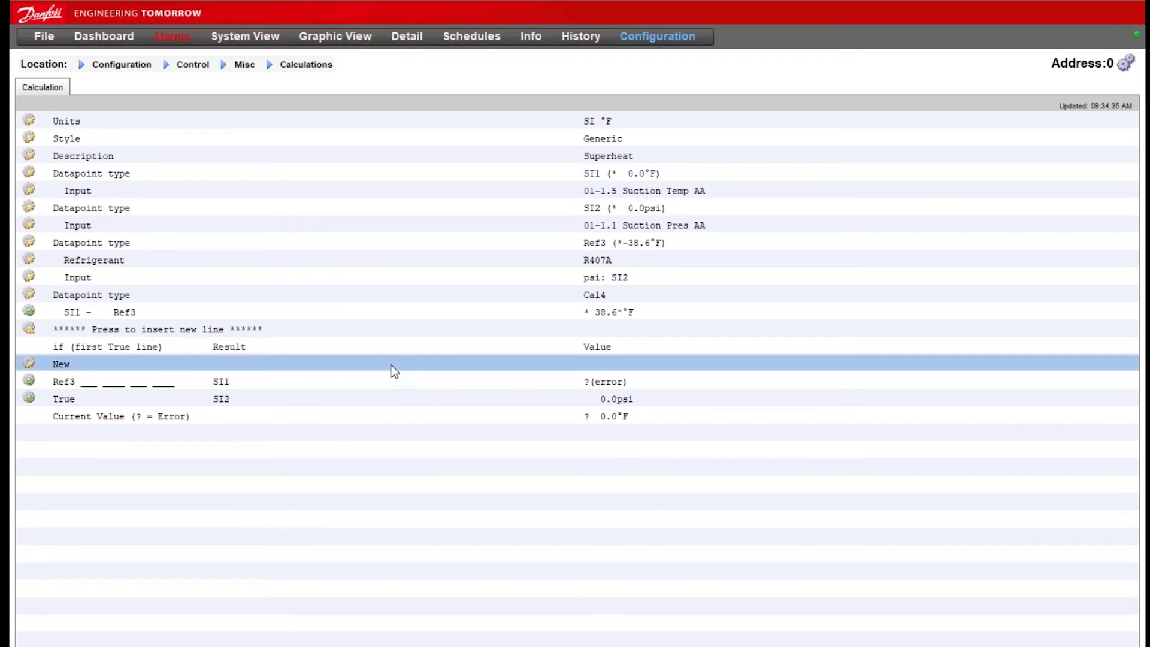
{"action": "left_click", "coordinate": [543, 419]}
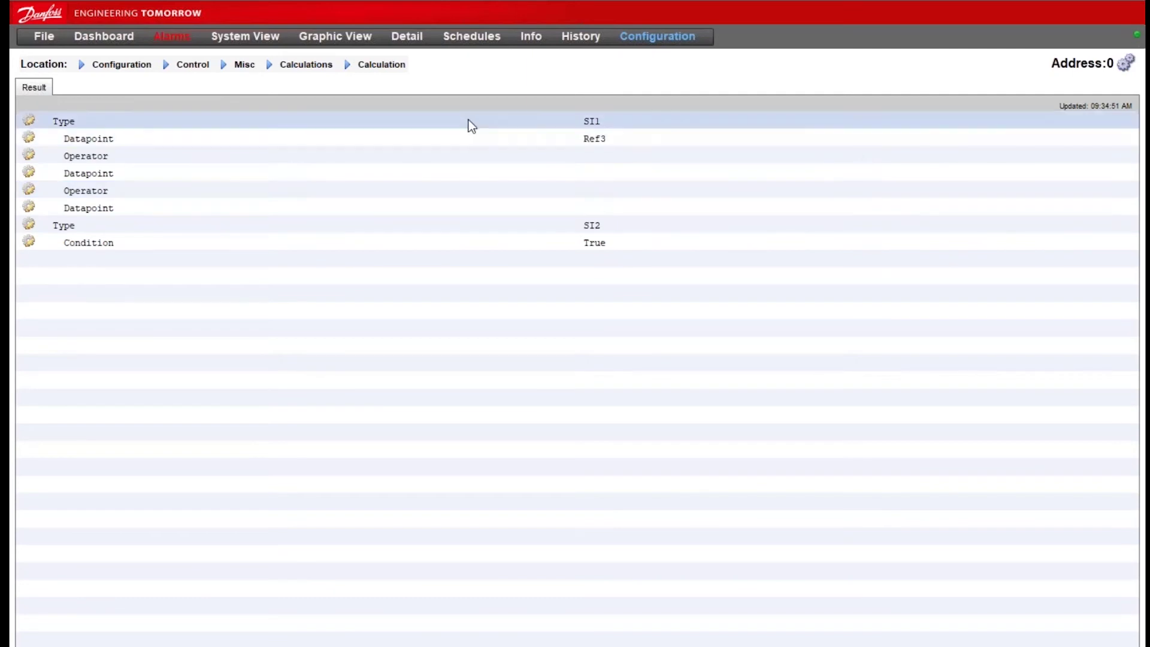
{"action": "left_click", "coordinate": [472, 120]}
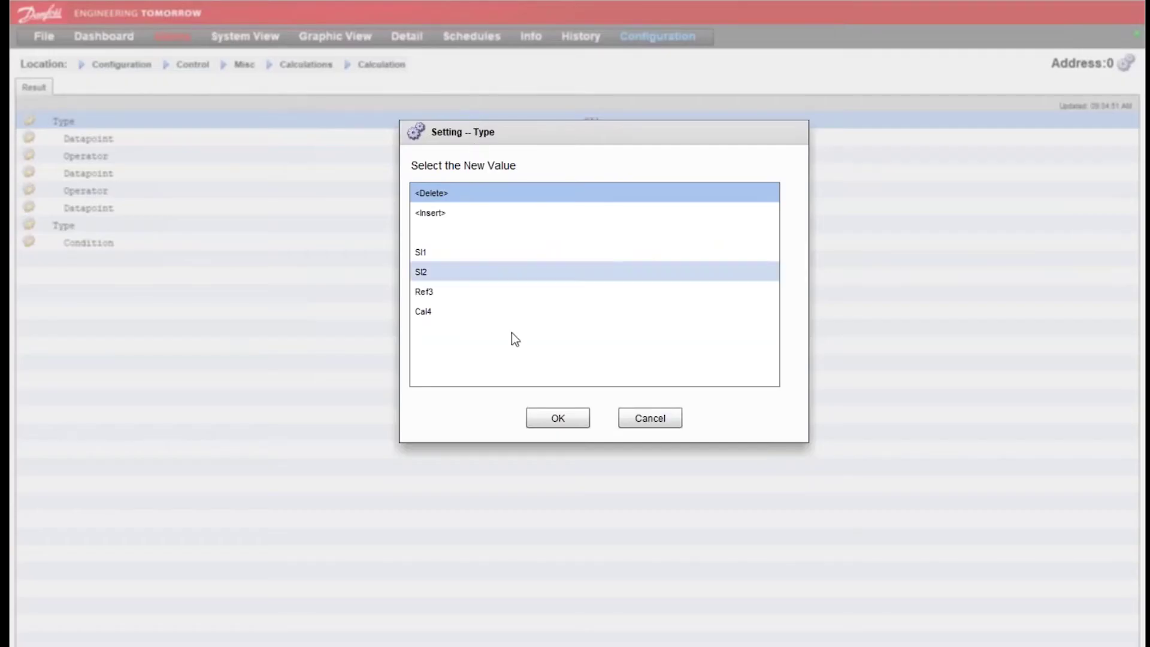
{"action": "left_click", "coordinate": [551, 418]}
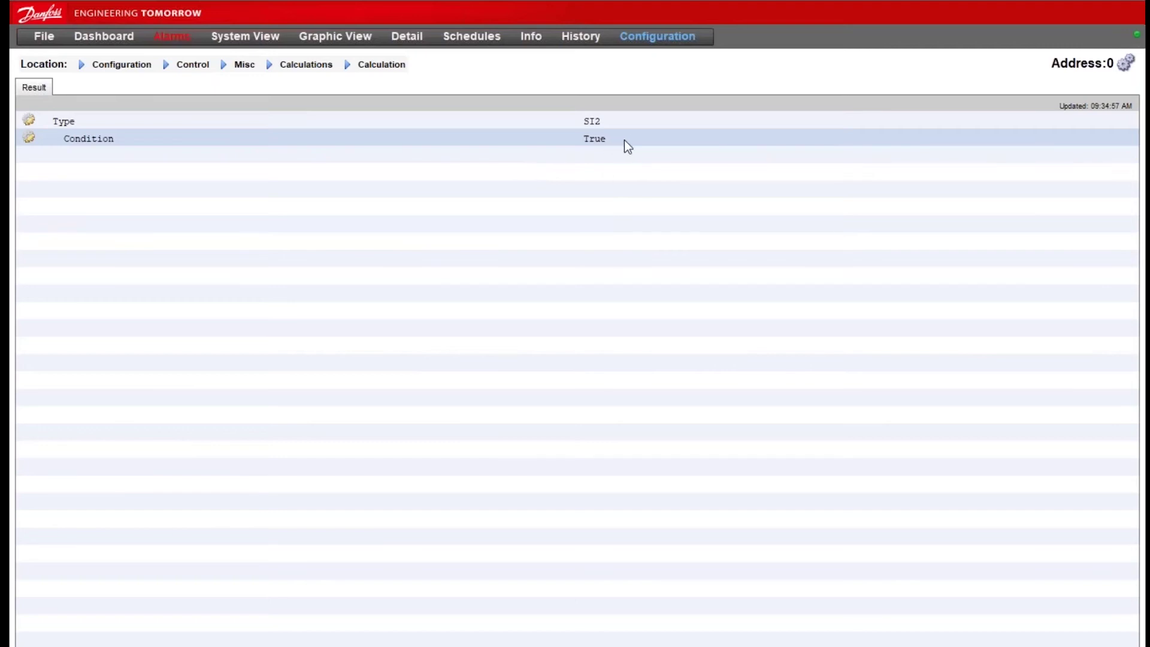
- Change the remaining result type from SI2 to Cal4 and return to the Calculations list
{"action": "left_click", "coordinate": [594, 124]}
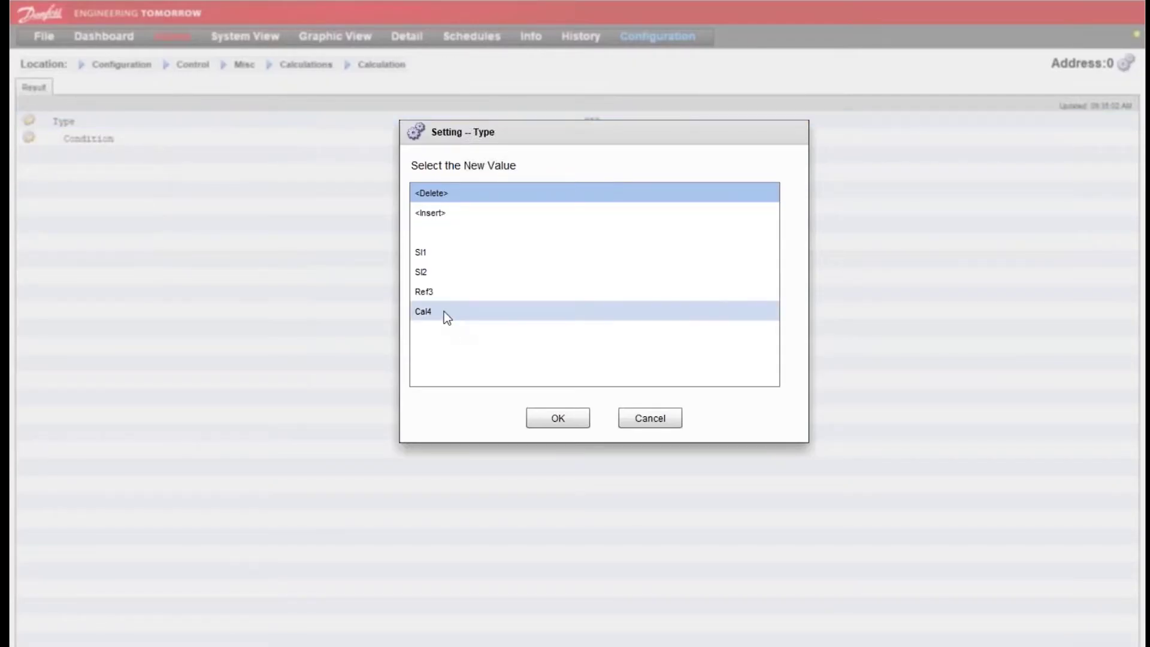
{"action": "double_click", "coordinate": [444, 312]}
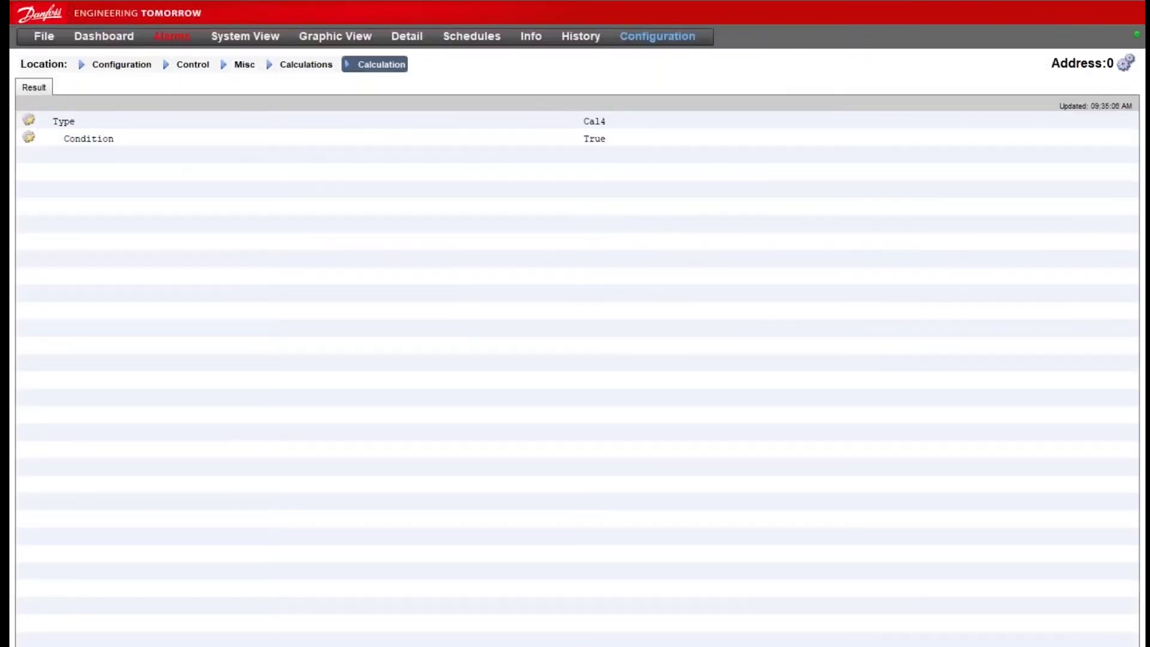
{"action": "left_click", "coordinate": [322, 66]}
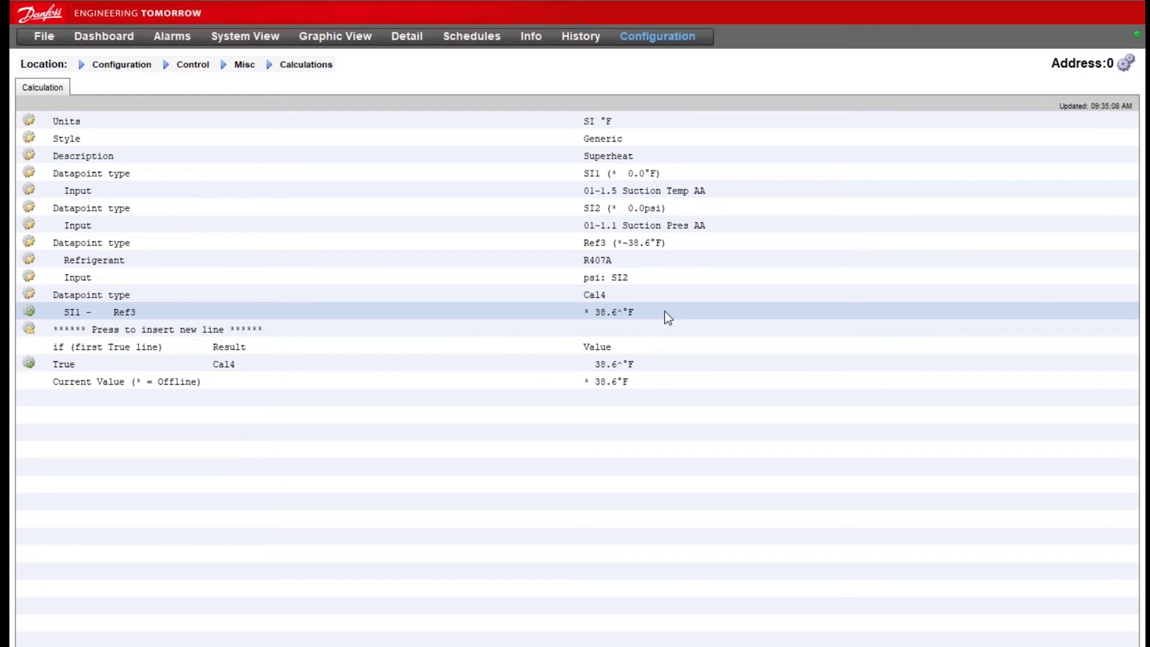
{"action": "left_click", "coordinate": [244, 66]}
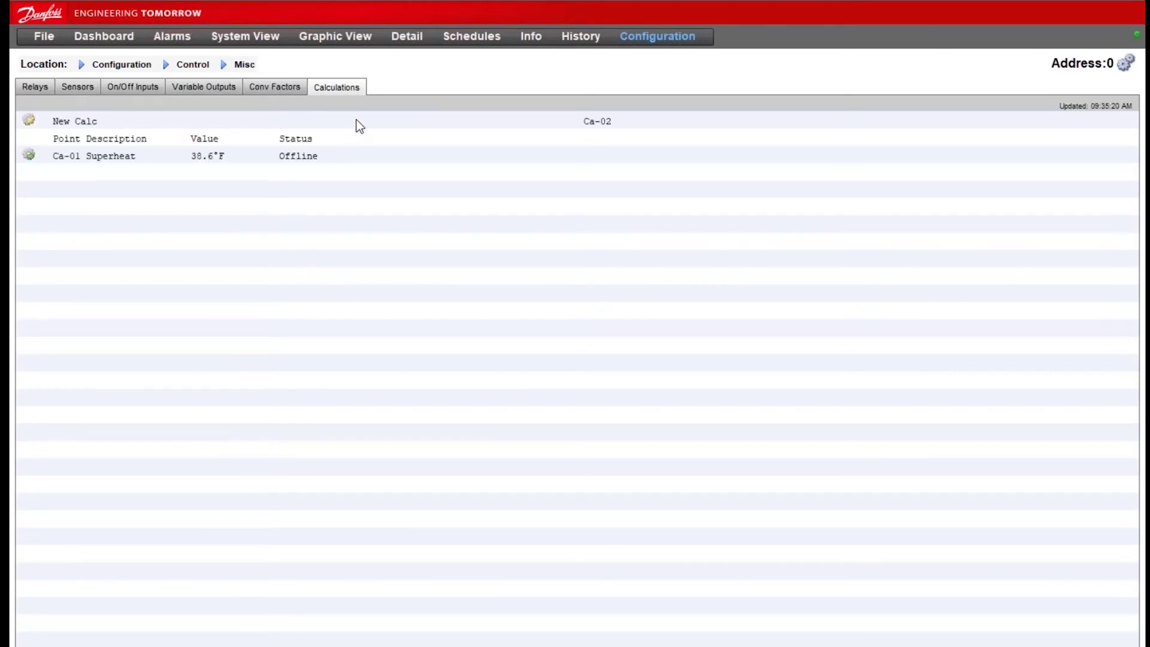
- Create calculation Ca-02 from New Calc and open it
{"action": "left_click", "coordinate": [358, 124]}
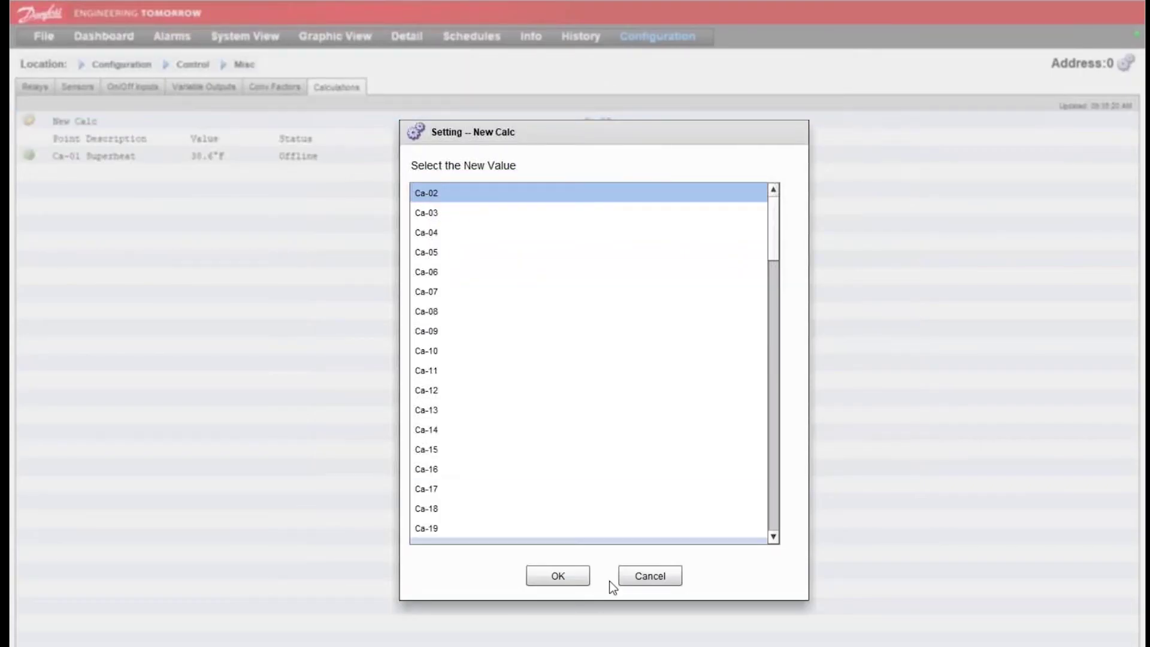
{"action": "left_click", "coordinate": [560, 575]}
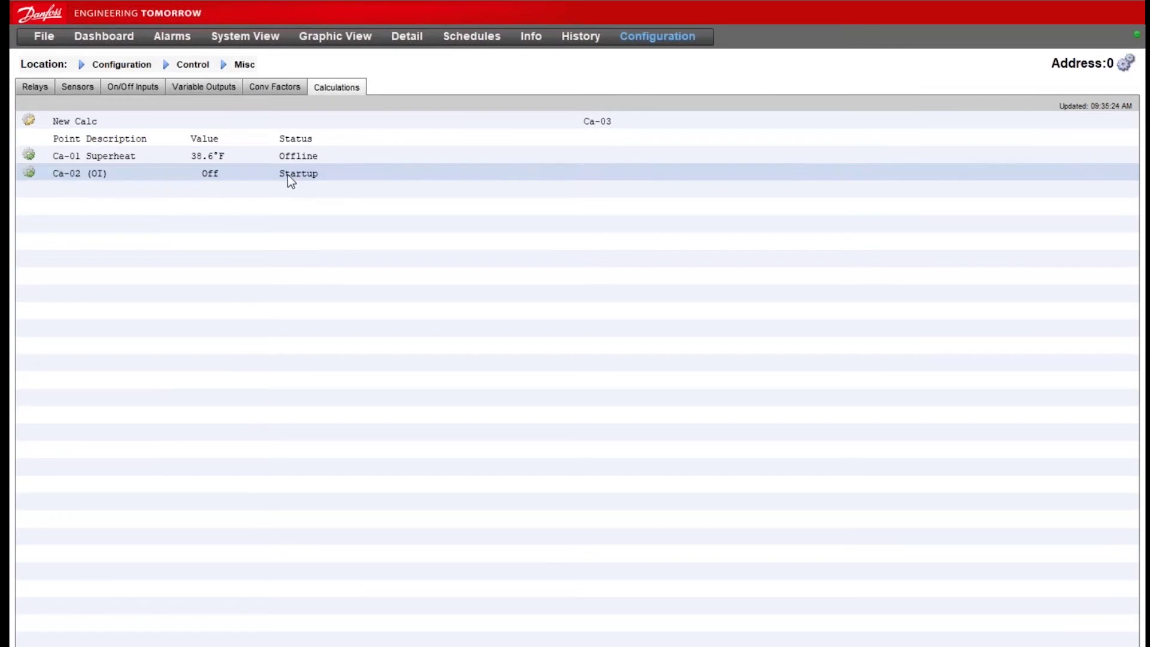
{"action": "left_click", "coordinate": [290, 175]}
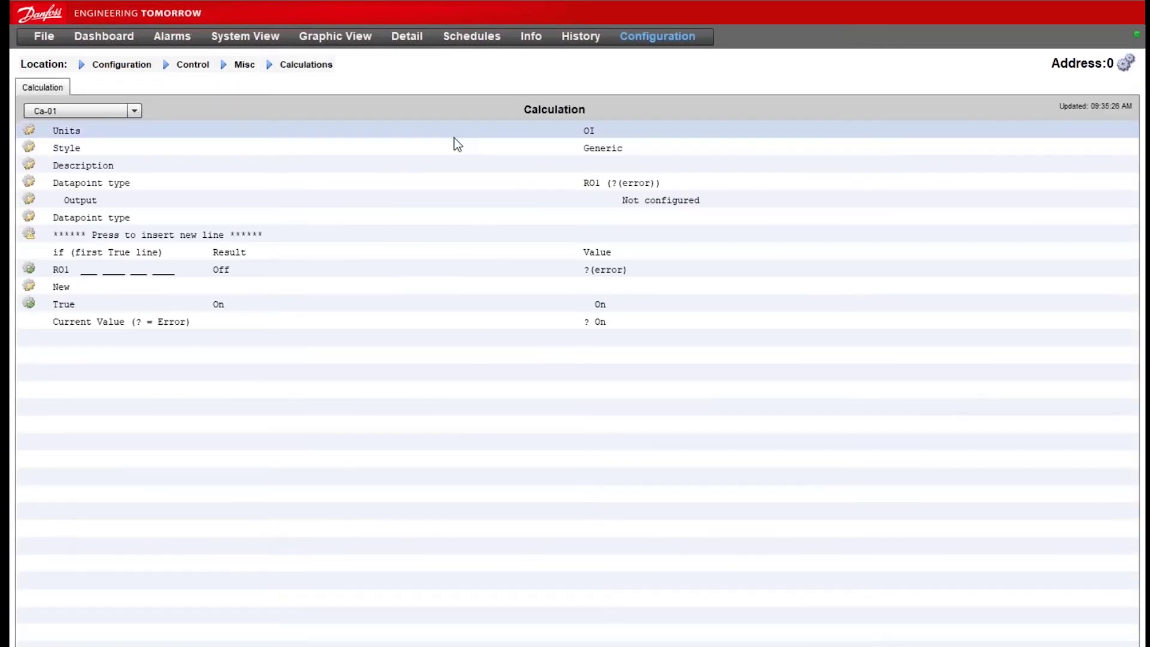
- Set Ca-02's units to SI °F and its description to 'Subcool'
{"action": "left_click", "coordinate": [444, 129]}
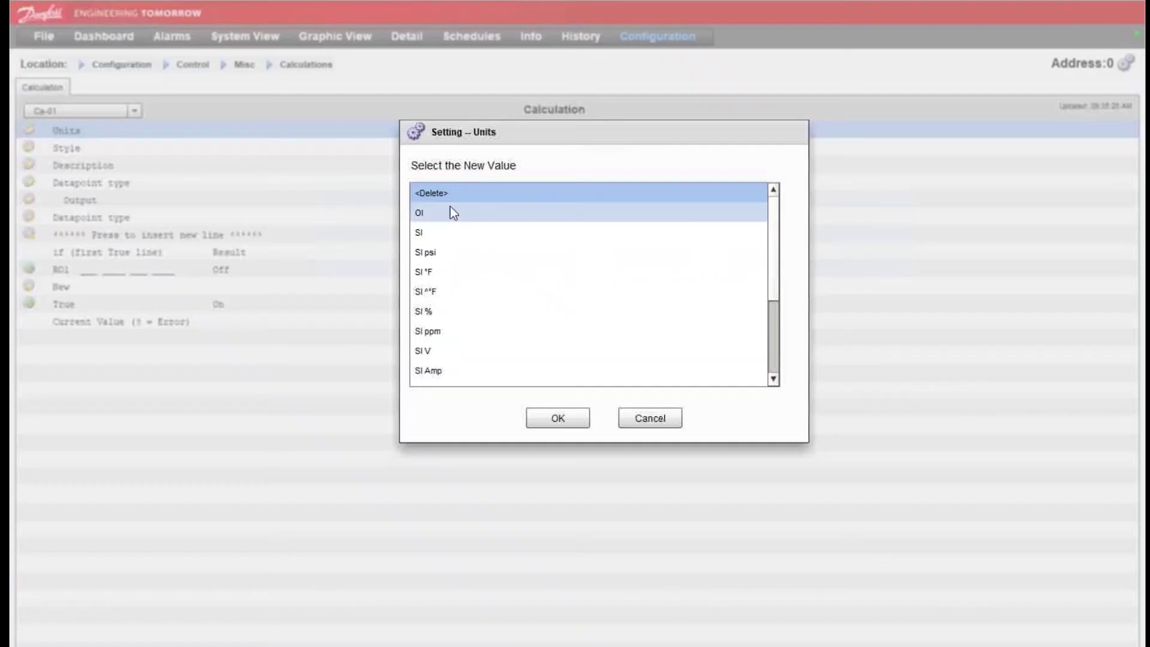
{"action": "left_click", "coordinate": [444, 271]}
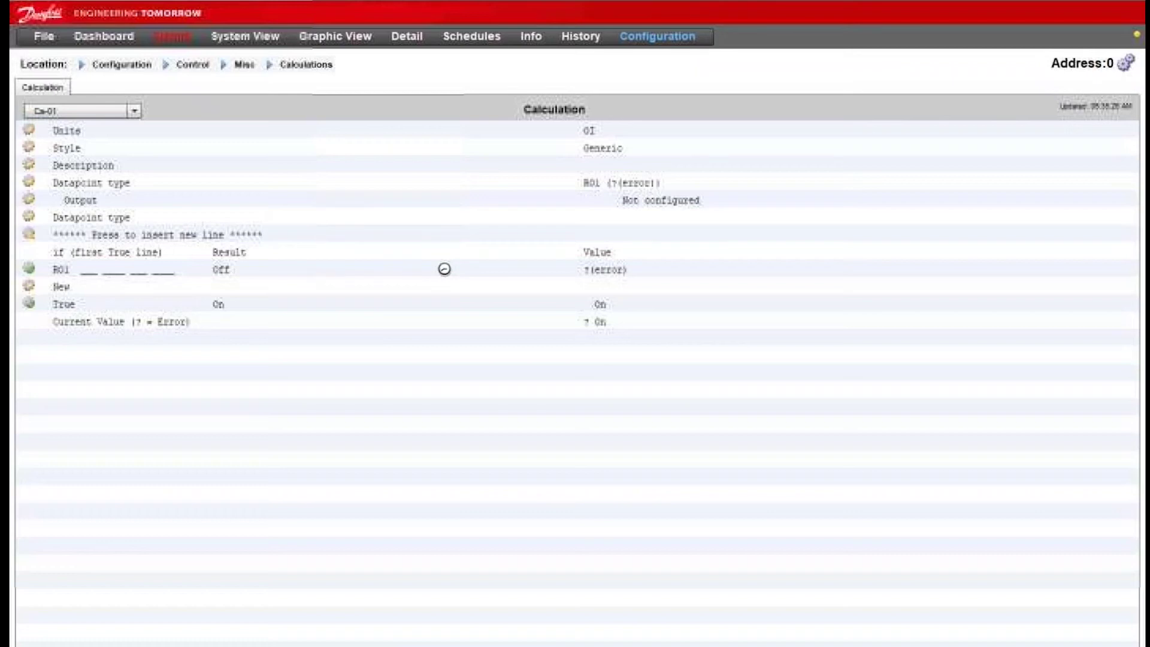
{"action": "left_click", "coordinate": [599, 159]}
{"action": "type", "text": "Sub"}
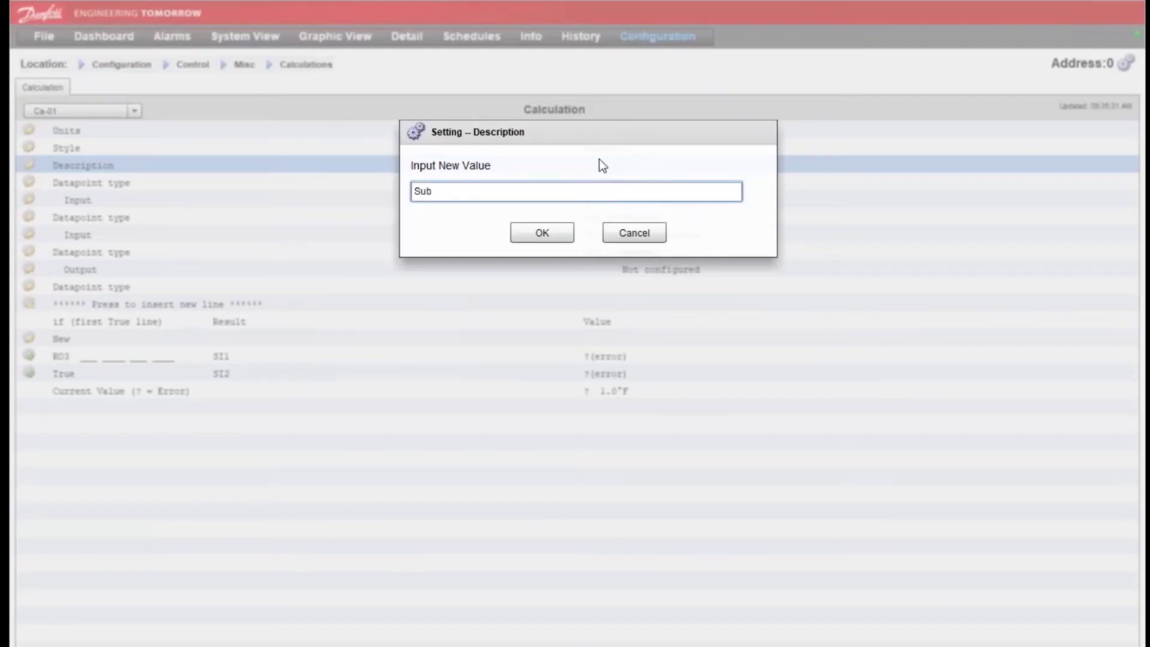
{"action": "type", "text": "cool"}
{"action": "key", "text": "Return"}
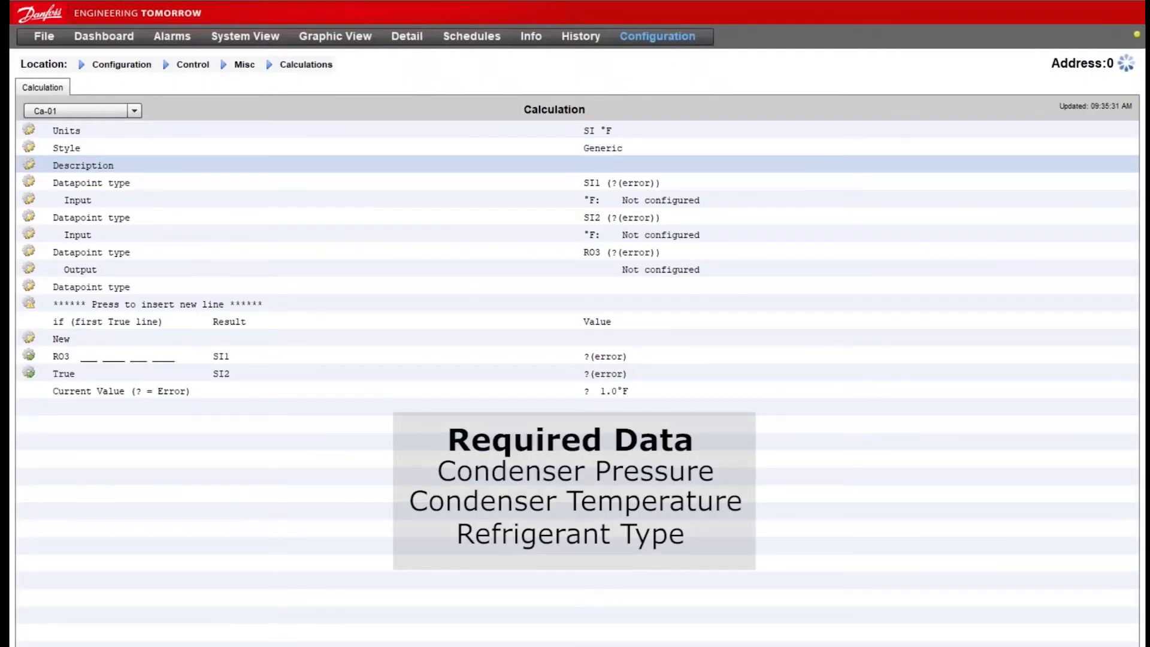
- Set SI1 to 01-1.4 Dropleg Temp A and SI2 to psi sensor 01-1.3 Dropleg Press A
{"action": "left_click", "coordinate": [609, 193]}
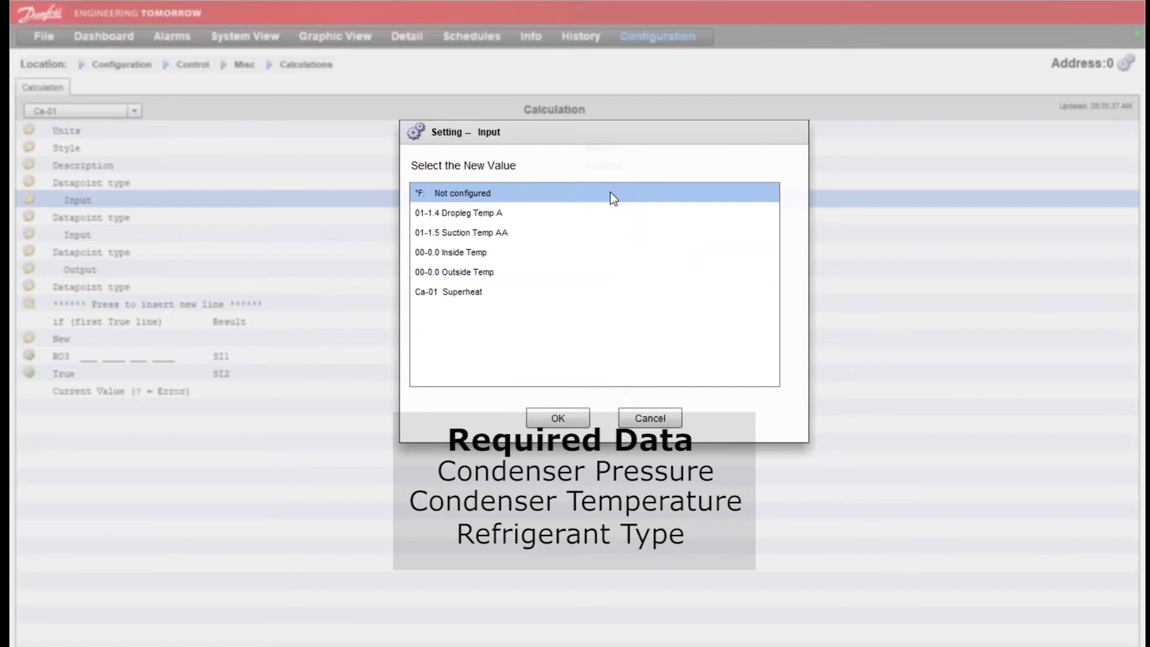
{"action": "double_click", "coordinate": [573, 210]}
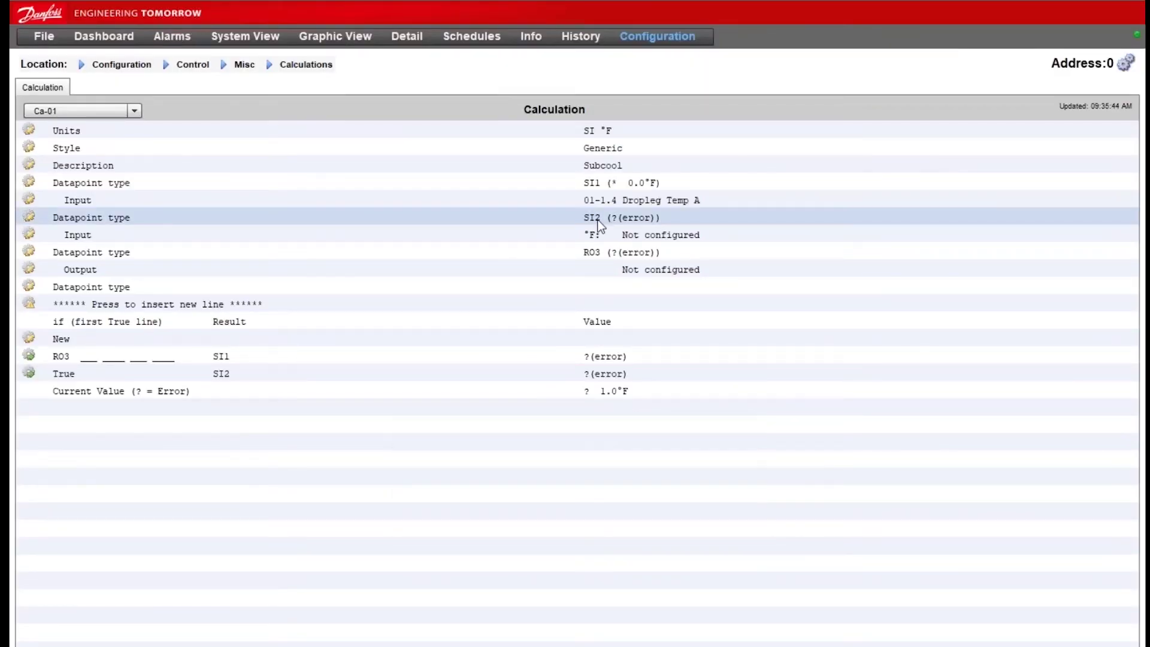
{"action": "left_click", "coordinate": [597, 220]}
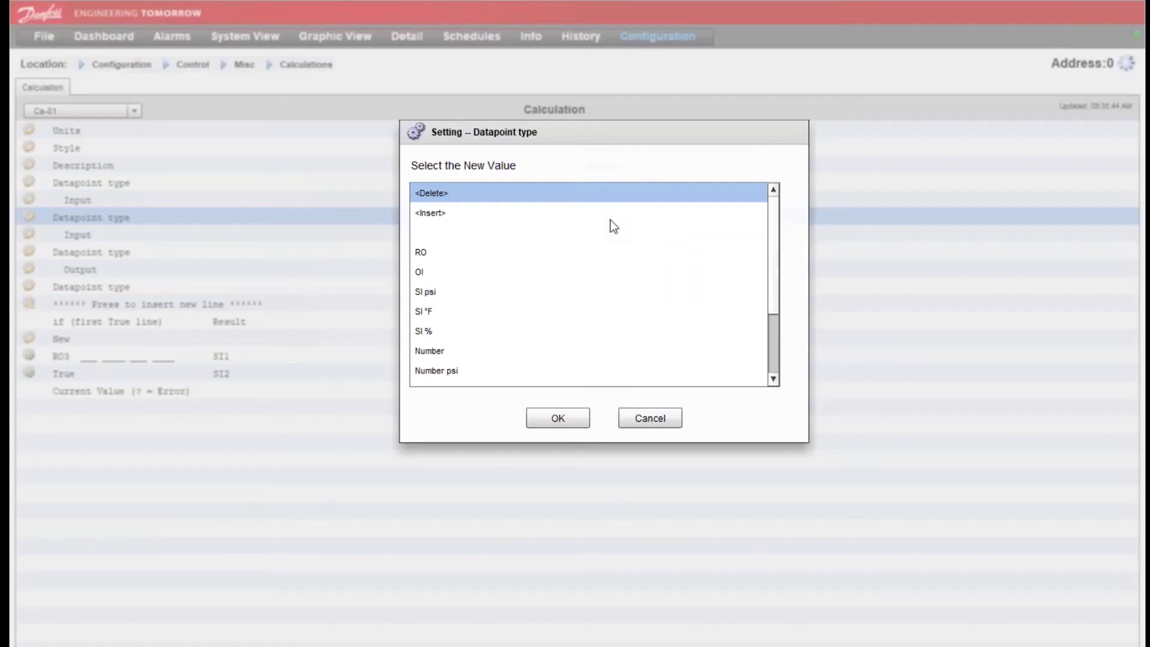
{"action": "double_click", "coordinate": [541, 291]}
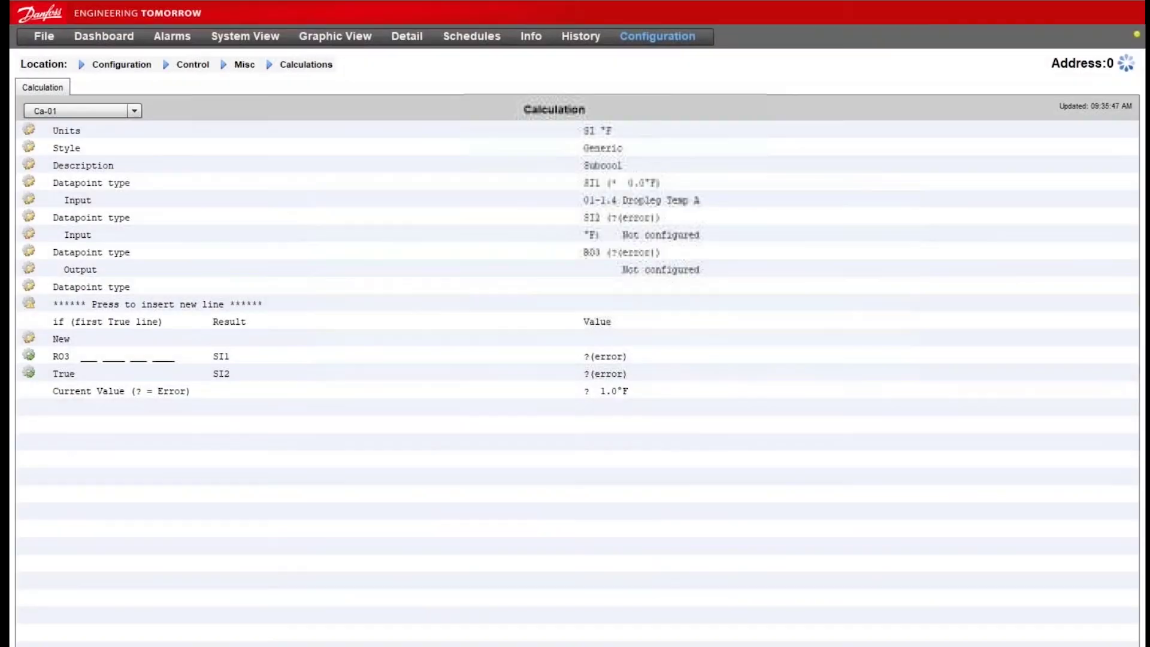
{"action": "left_click", "coordinate": [646, 234]}
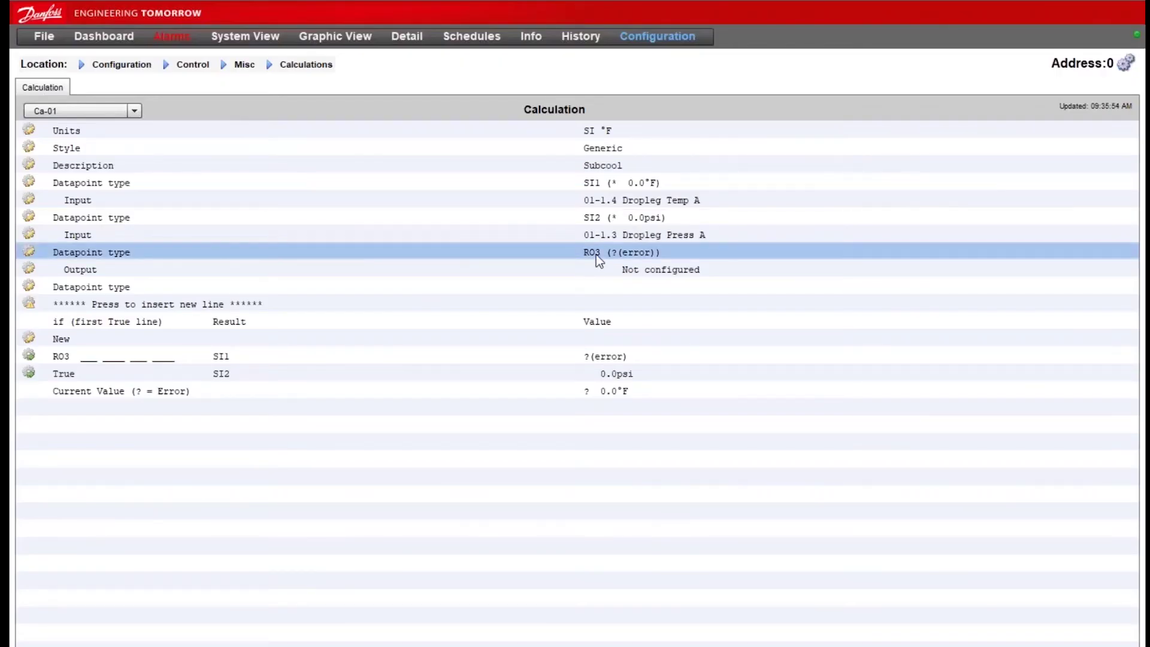
{"action": "left_click", "coordinate": [596, 254]}
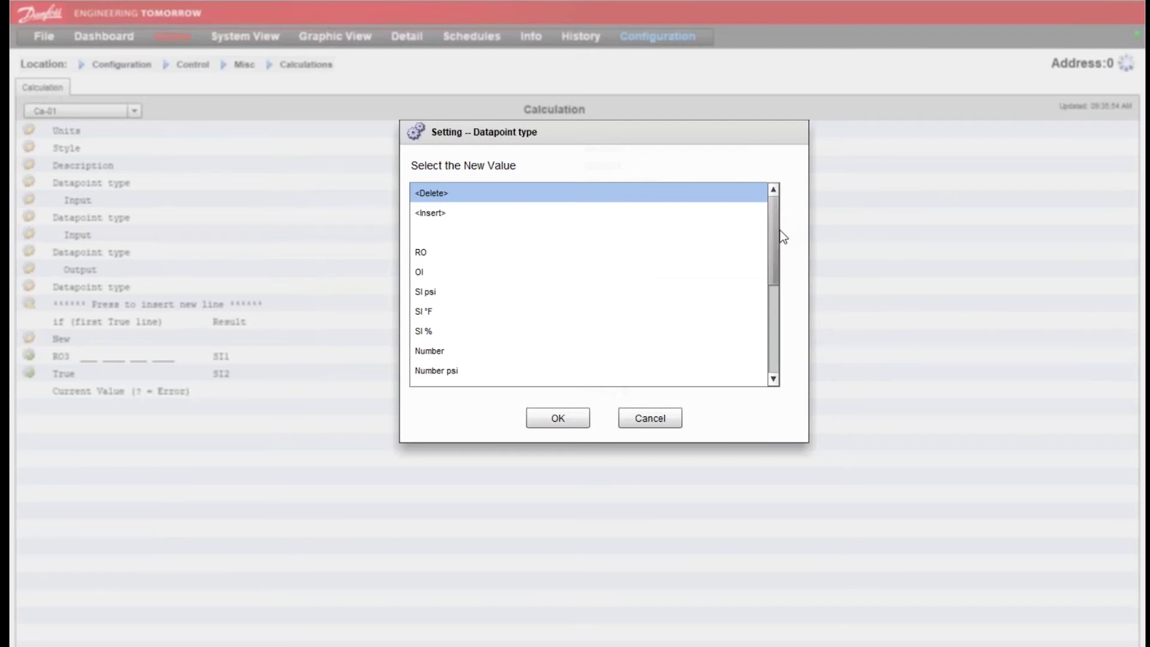
- Change the third datapoint from Calc to a Refrig conversion (Ref3) using R407A
{"action": "left_click_drag", "start_coordinate": [774, 240], "coordinate": [748, 323]}
{"action": "left_click", "coordinate": [456, 353]}
{"action": "double_click", "coordinate": [446, 352]}
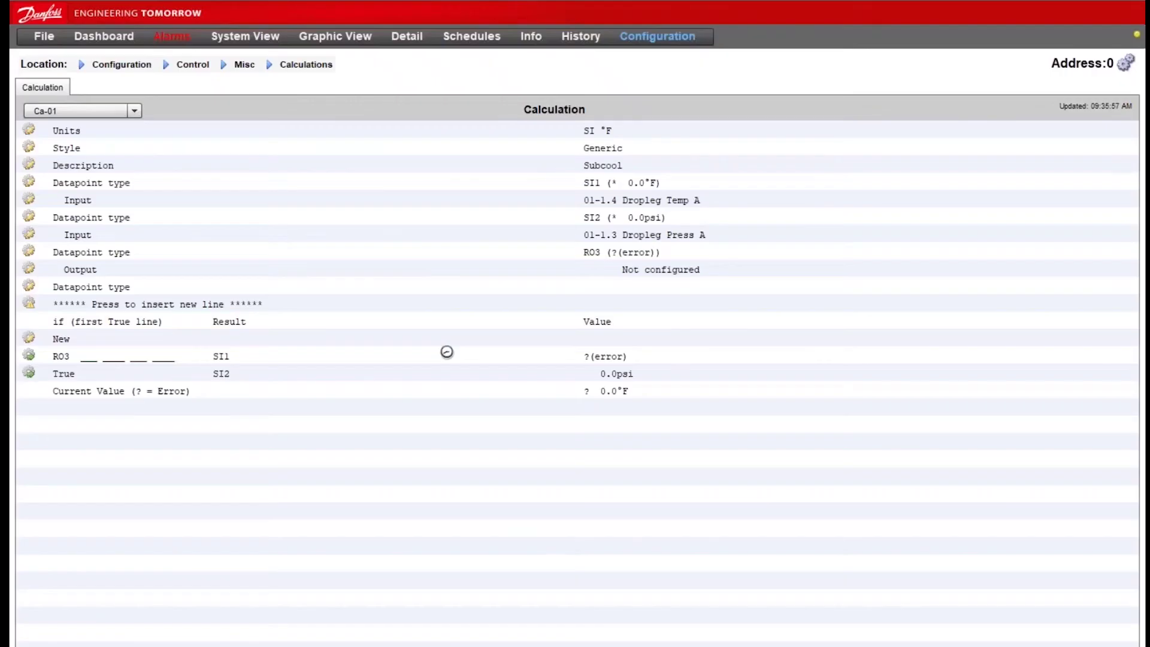
{"action": "left_click", "coordinate": [661, 252]}
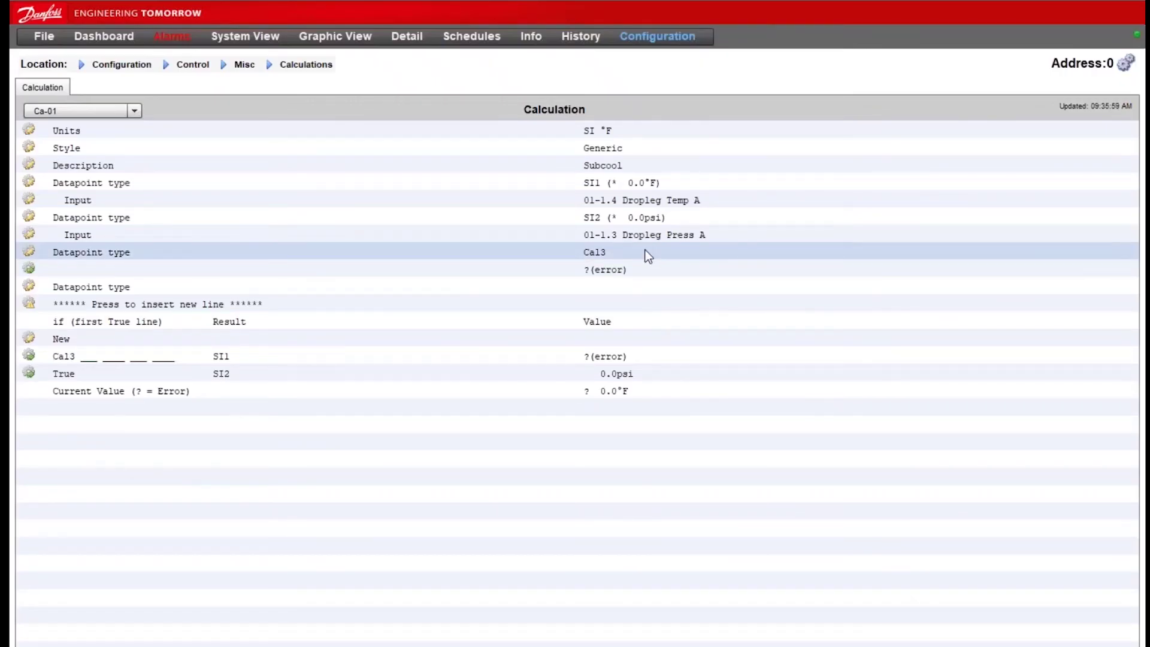
{"action": "scroll", "coordinate": [772, 270], "scroll_direction": "down", "scroll_amount": 3}
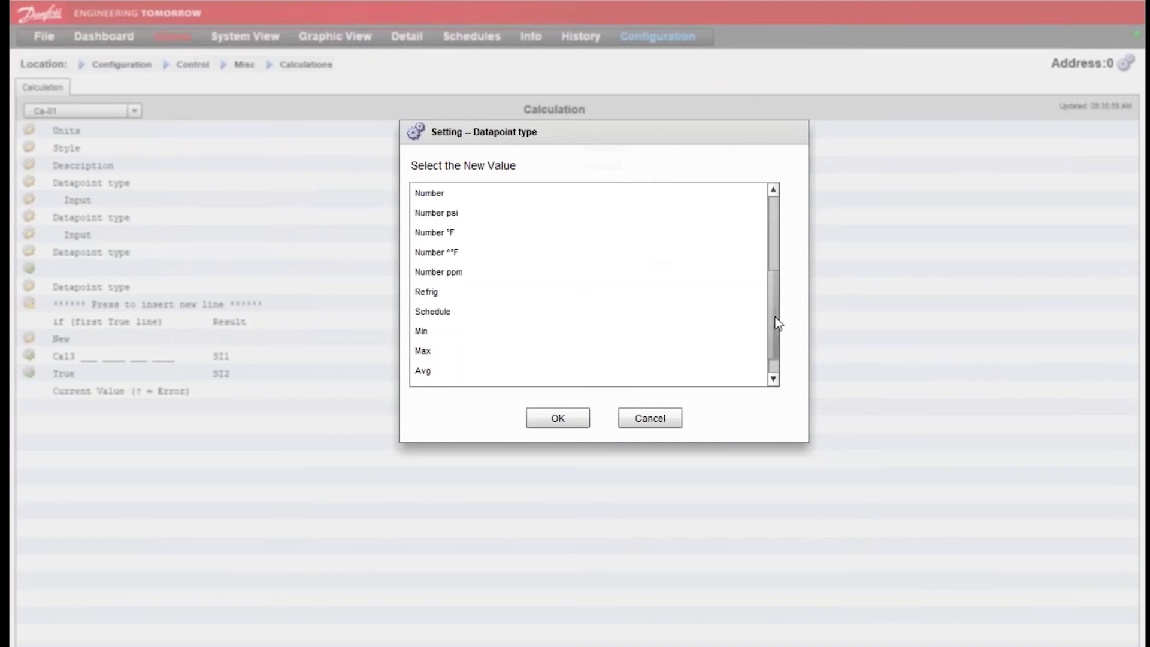
{"action": "left_click", "coordinate": [760, 331]}
{"action": "double_click", "coordinate": [514, 252]}
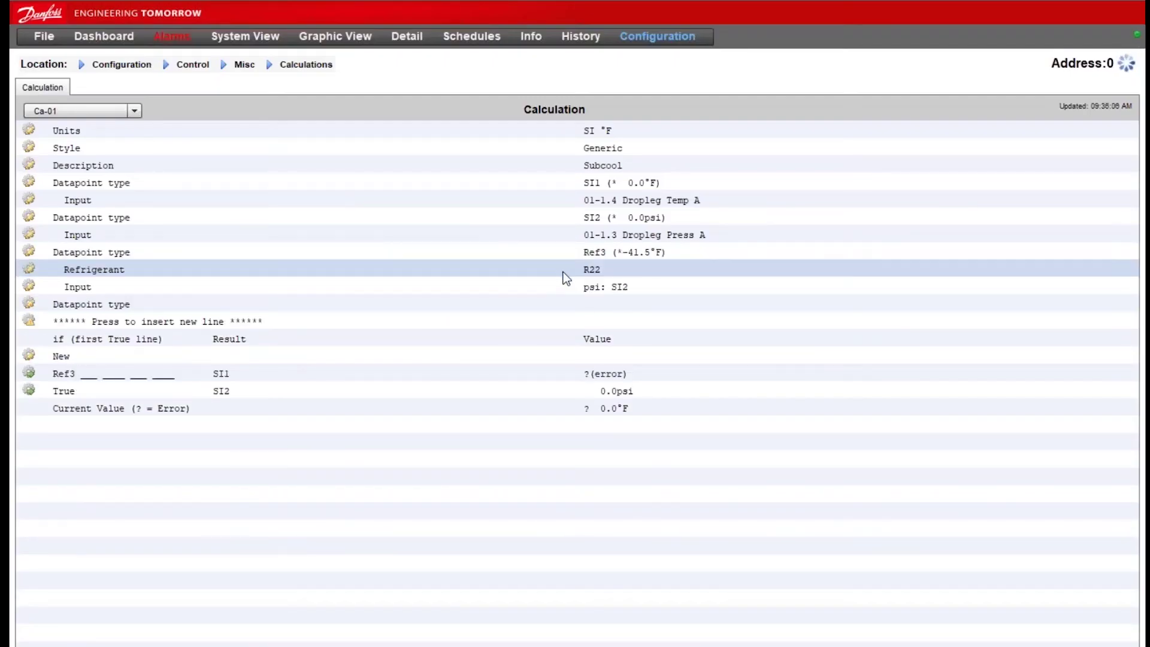
{"action": "left_click", "coordinate": [563, 271]}
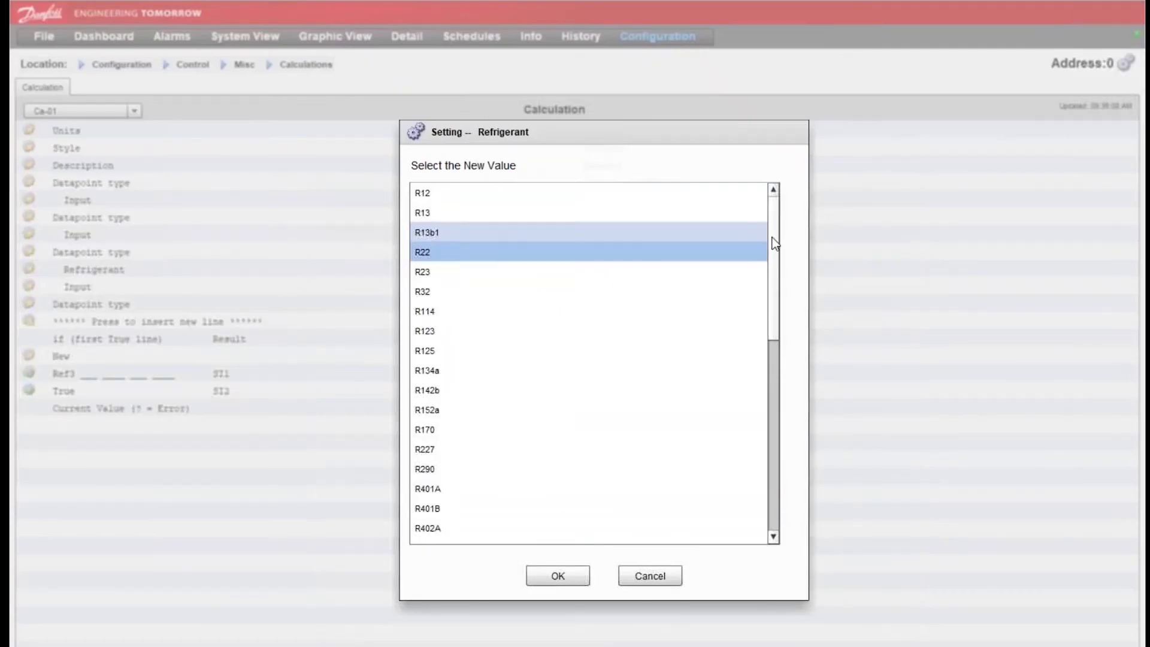
{"action": "scroll", "coordinate": [775, 299], "scroll_direction": "down", "scroll_amount": 3}
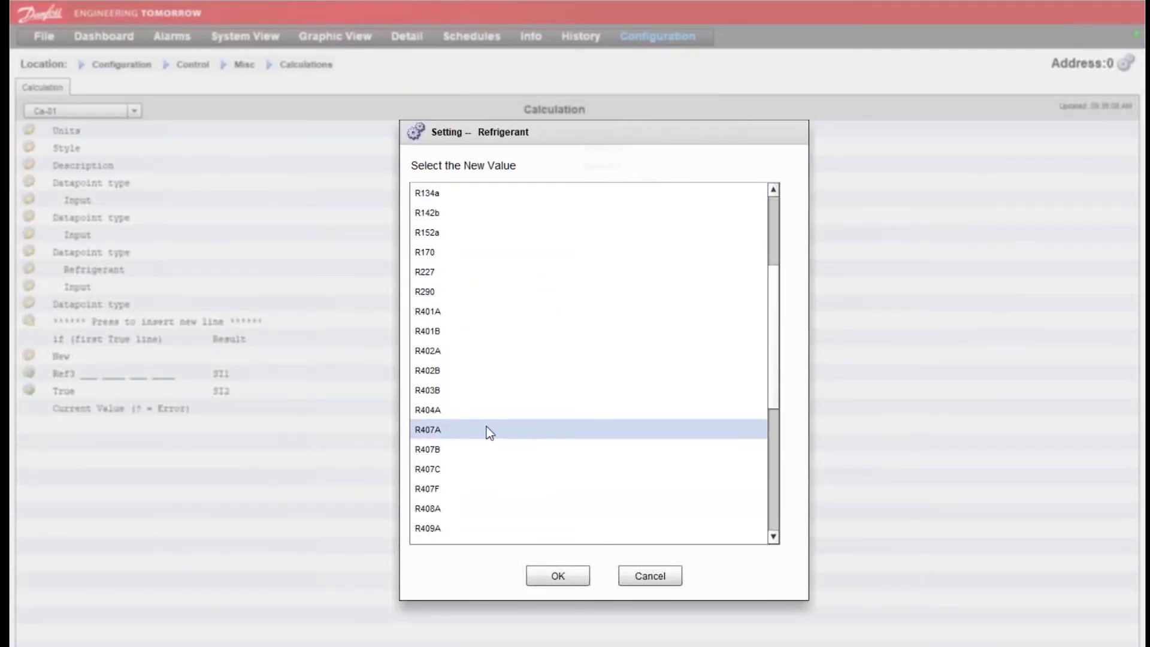
{"action": "double_click", "coordinate": [486, 429]}
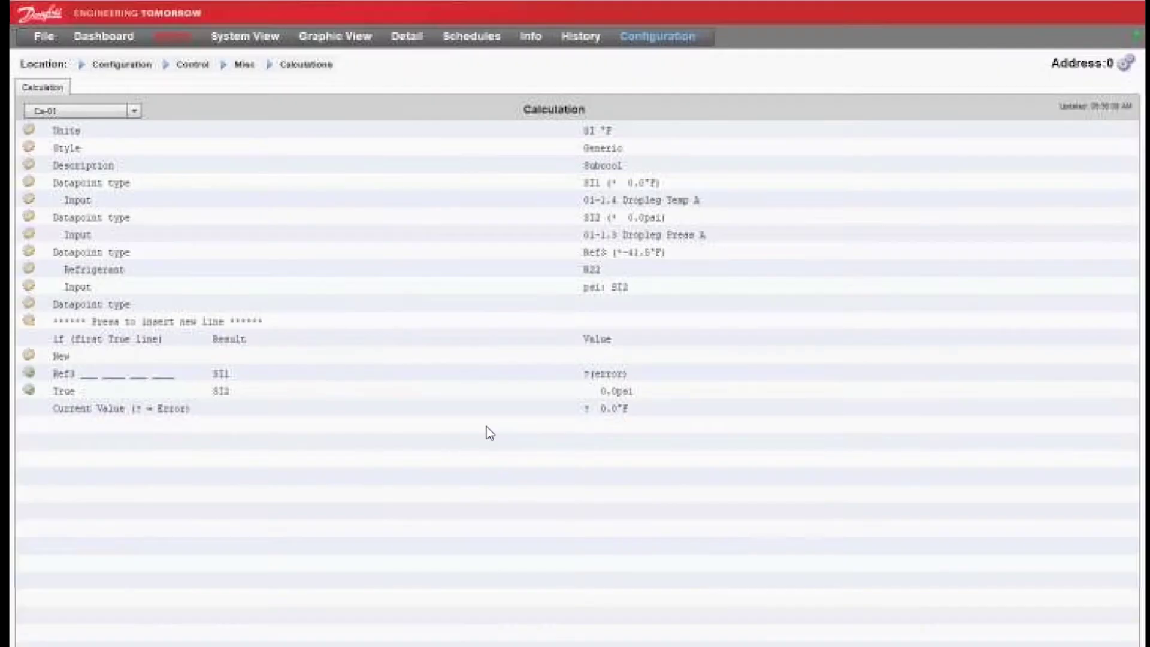
- Set the fourth datapoint's type to Calc, creating Cal4
{"action": "left_click", "coordinate": [591, 304]}
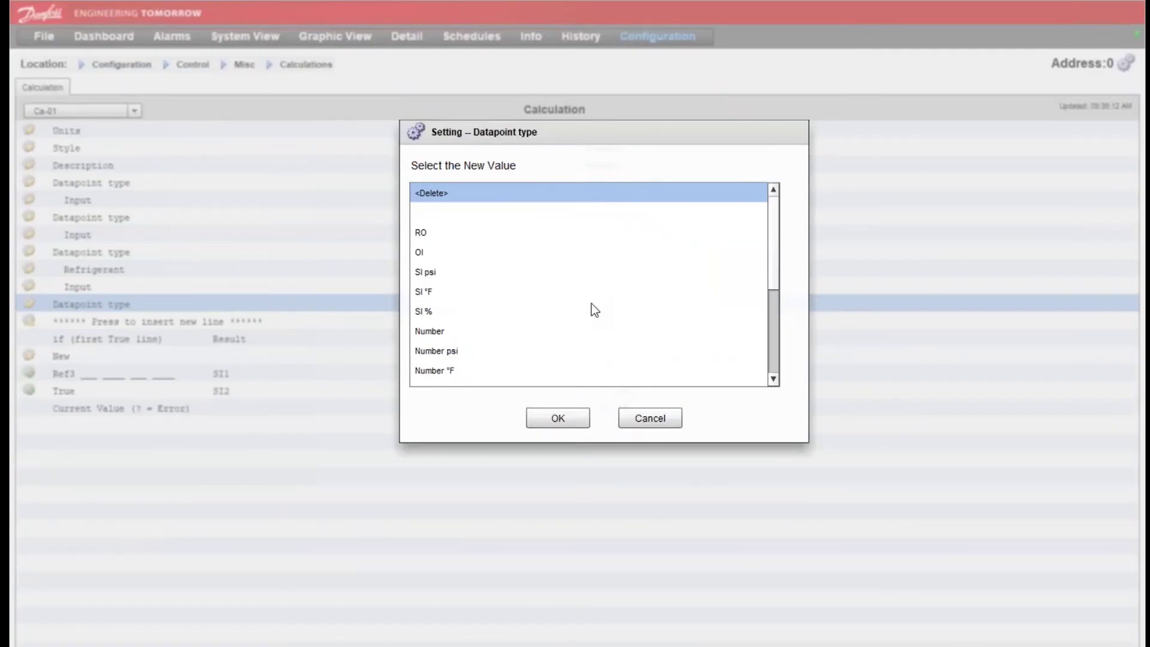
{"action": "scroll", "coordinate": [778, 330], "scroll_direction": "down", "scroll_amount": 3}
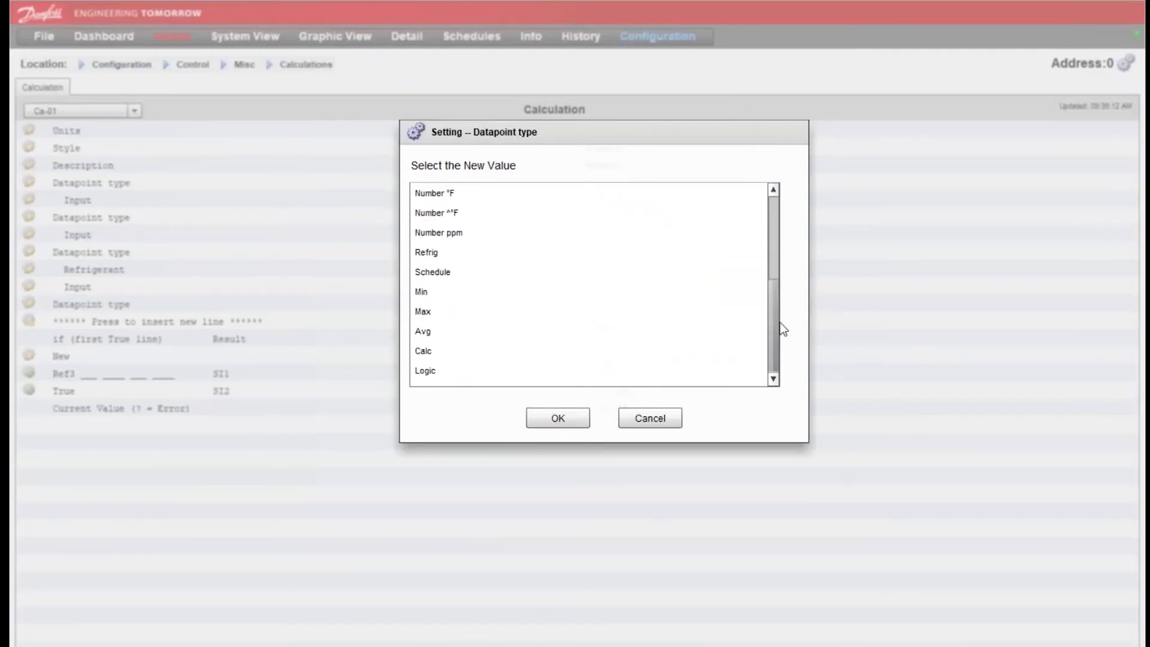
{"action": "double_click", "coordinate": [555, 352]}
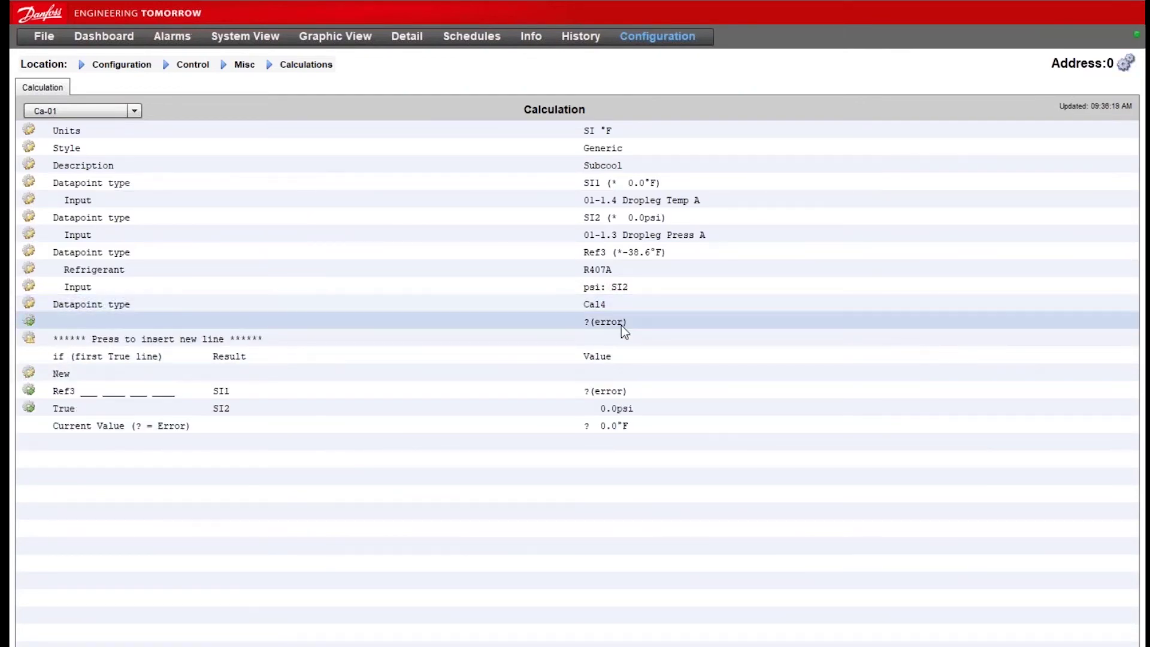
- Define the Cal4 formula as Ref3 minus SI1 and return to the Subcool overview
{"action": "left_click", "coordinate": [604, 322]}
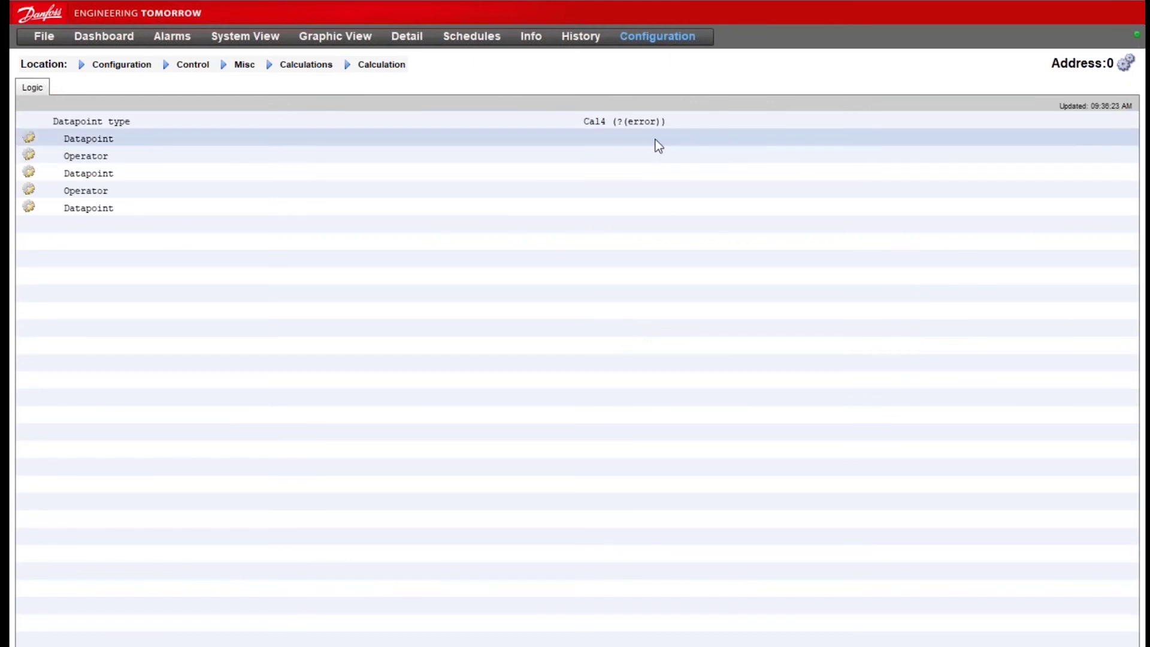
{"action": "left_click", "coordinate": [655, 139]}
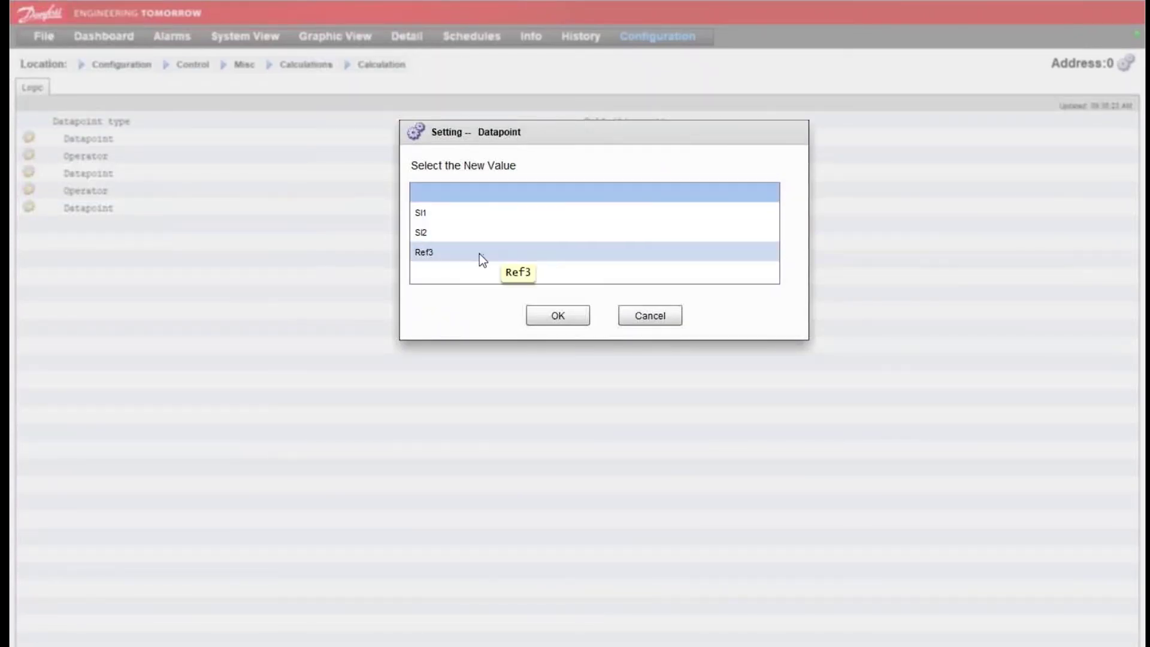
{"action": "double_click", "coordinate": [479, 254]}
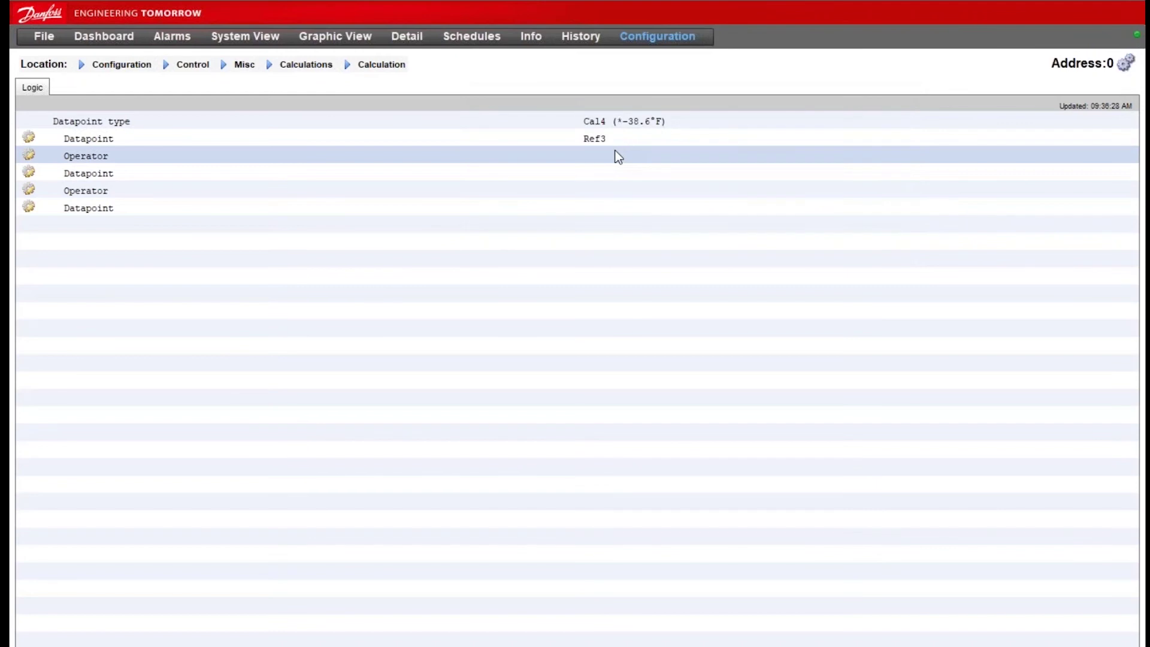
{"action": "left_click", "coordinate": [586, 161]}
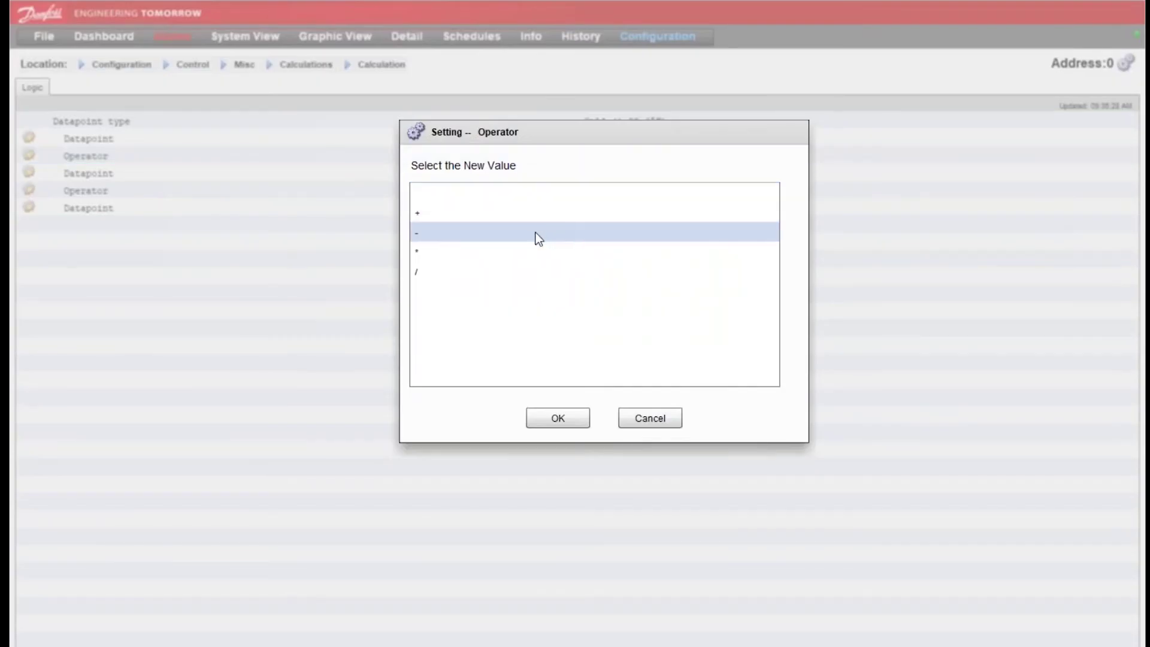
{"action": "double_click", "coordinate": [535, 234]}
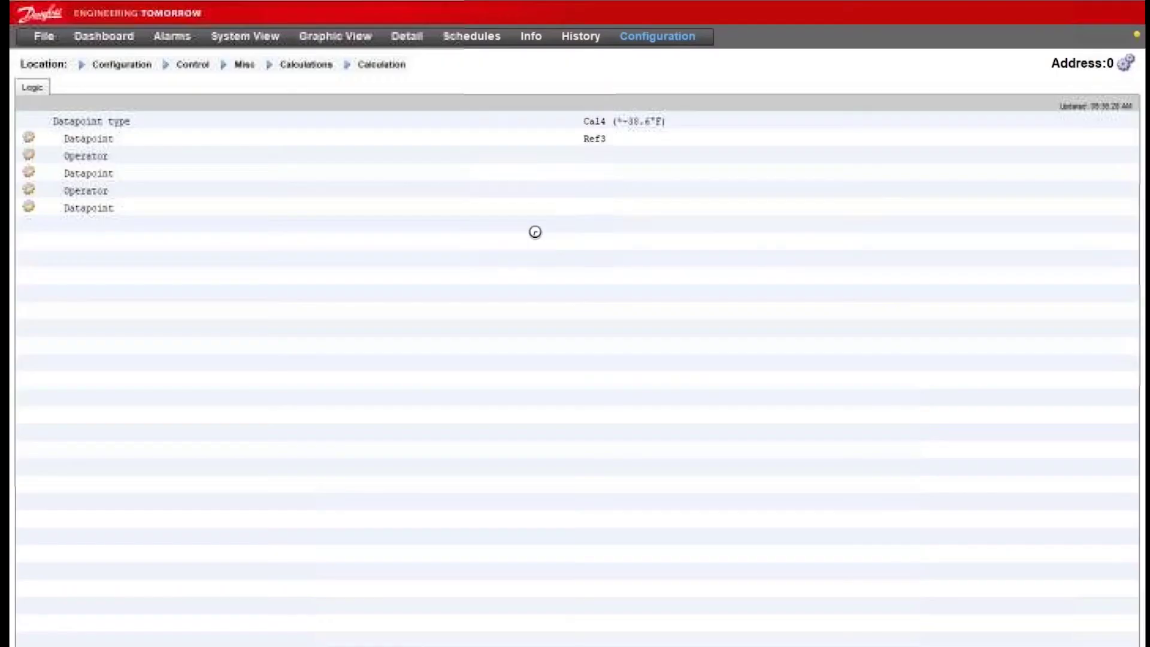
{"action": "double_click", "coordinate": [620, 174]}
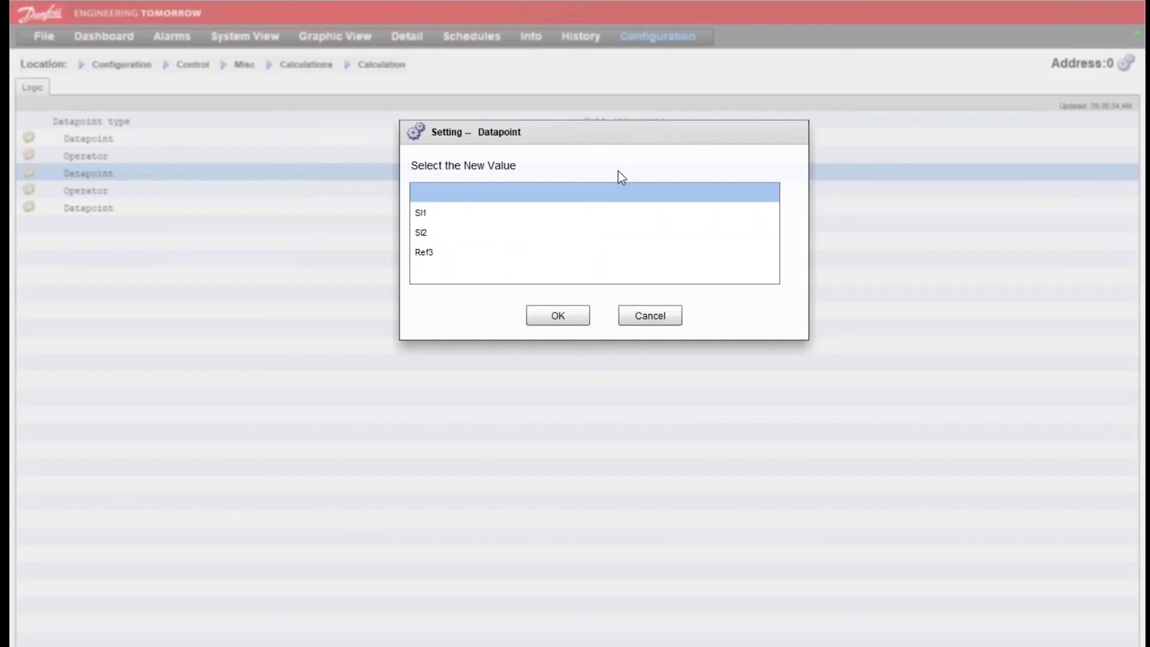
{"action": "double_click", "coordinate": [537, 215]}
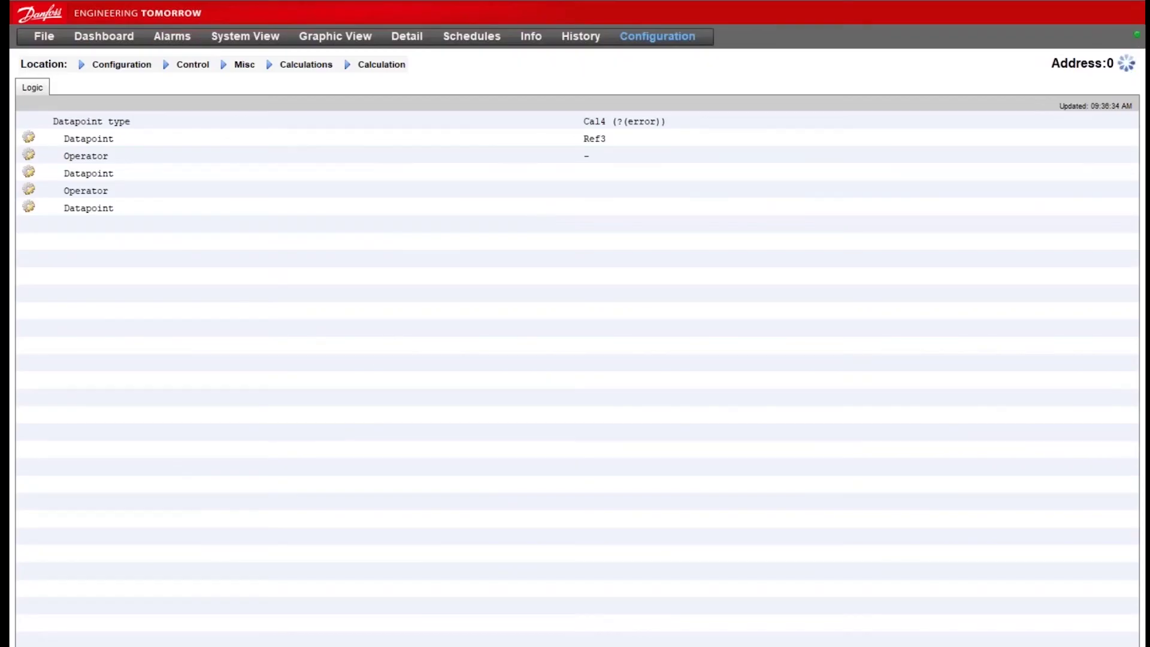
{"action": "left_click", "coordinate": [314, 68]}
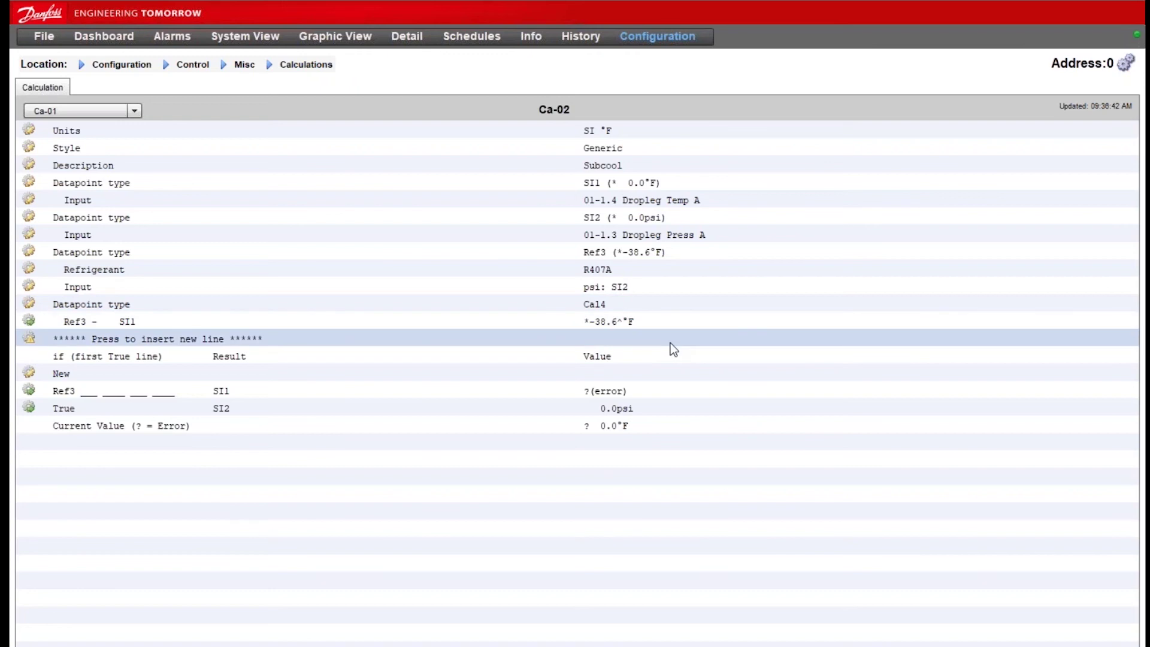
- Delete the Ref3 result rule and make the remaining rule output Cal4
{"action": "left_click", "coordinate": [666, 372]}
{"action": "left_click", "coordinate": [567, 418]}
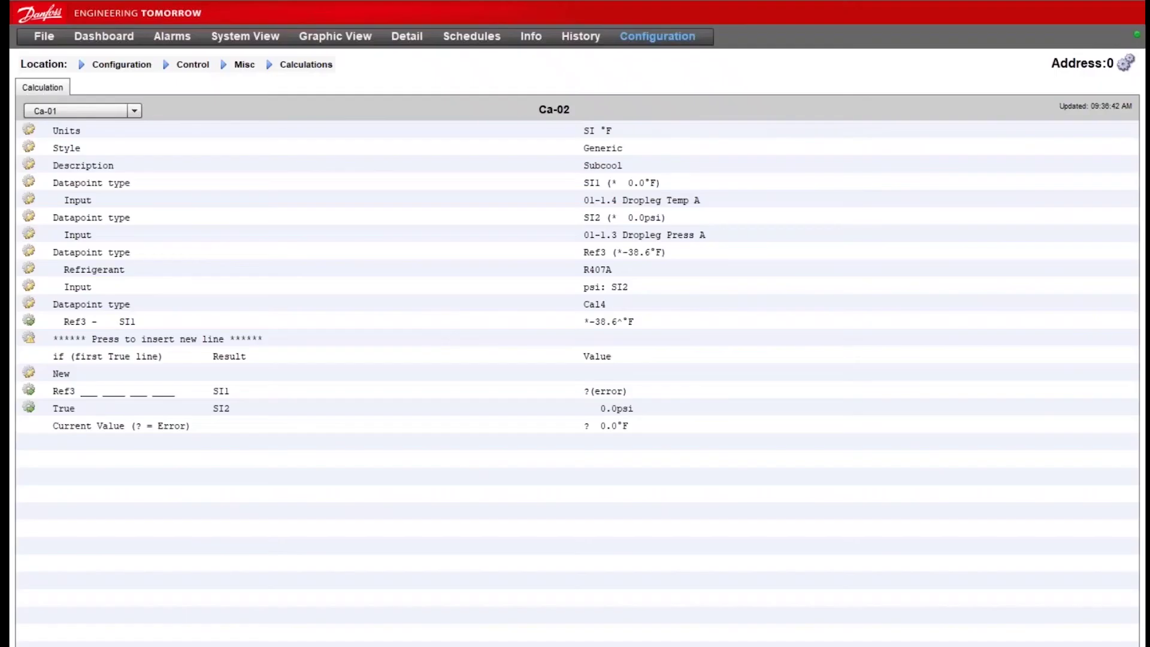
{"action": "left_click", "coordinate": [496, 370]}
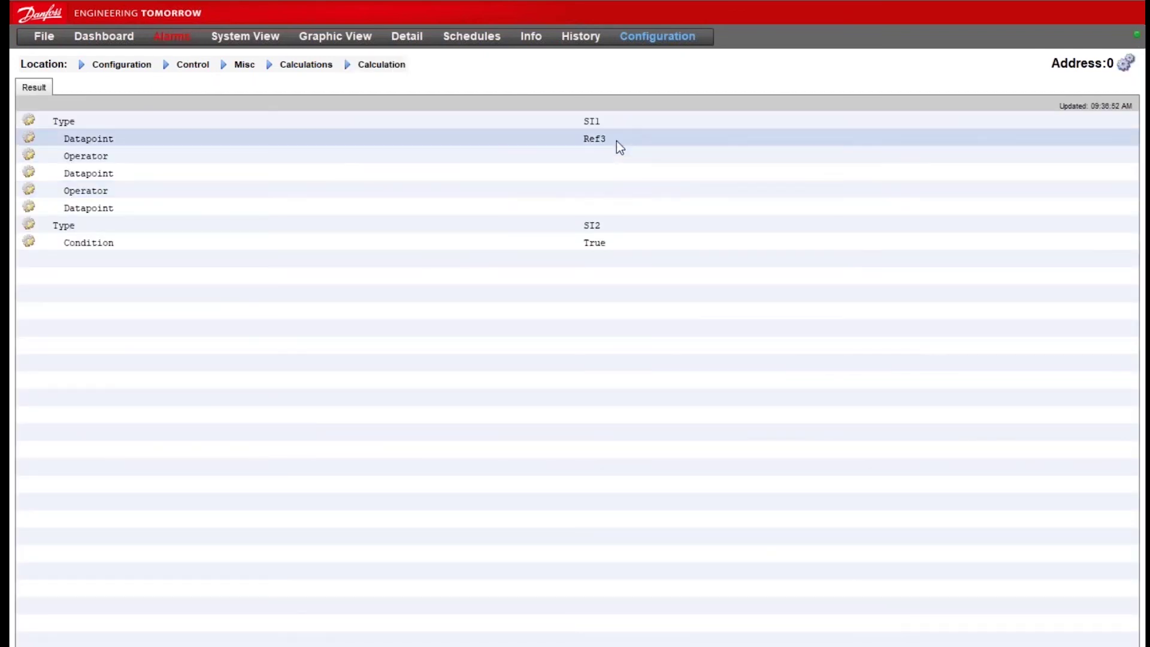
{"action": "left_click", "coordinate": [634, 120]}
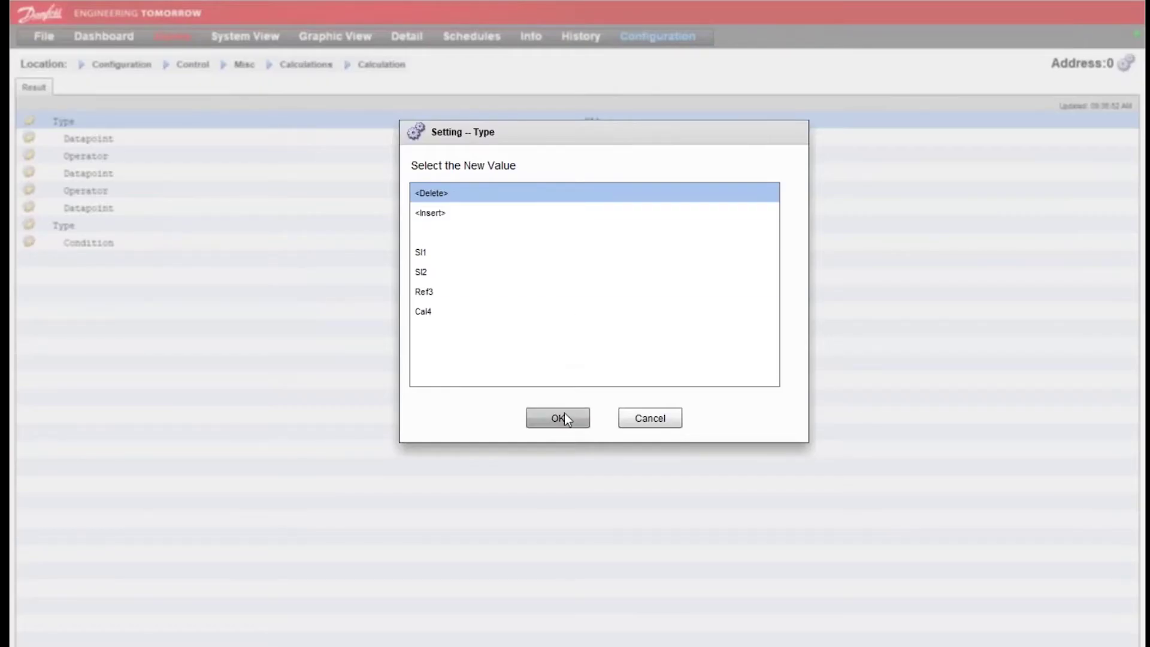
{"action": "left_click", "coordinate": [564, 417]}
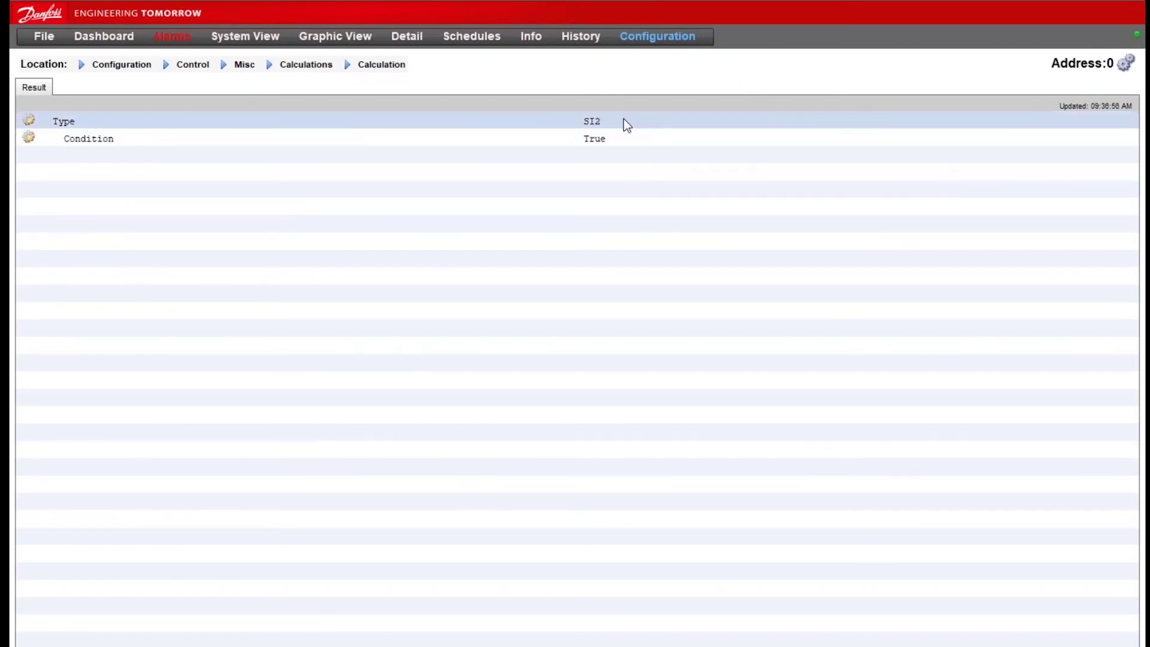
{"action": "left_click", "coordinate": [627, 124]}
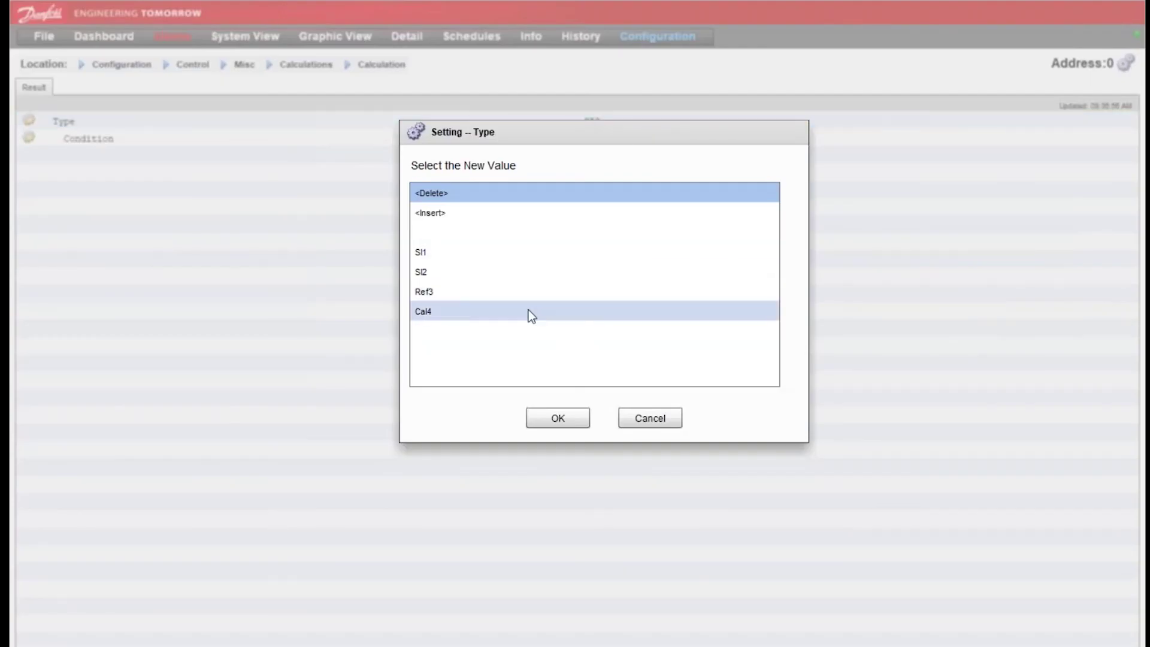
{"action": "double_click", "coordinate": [528, 310]}
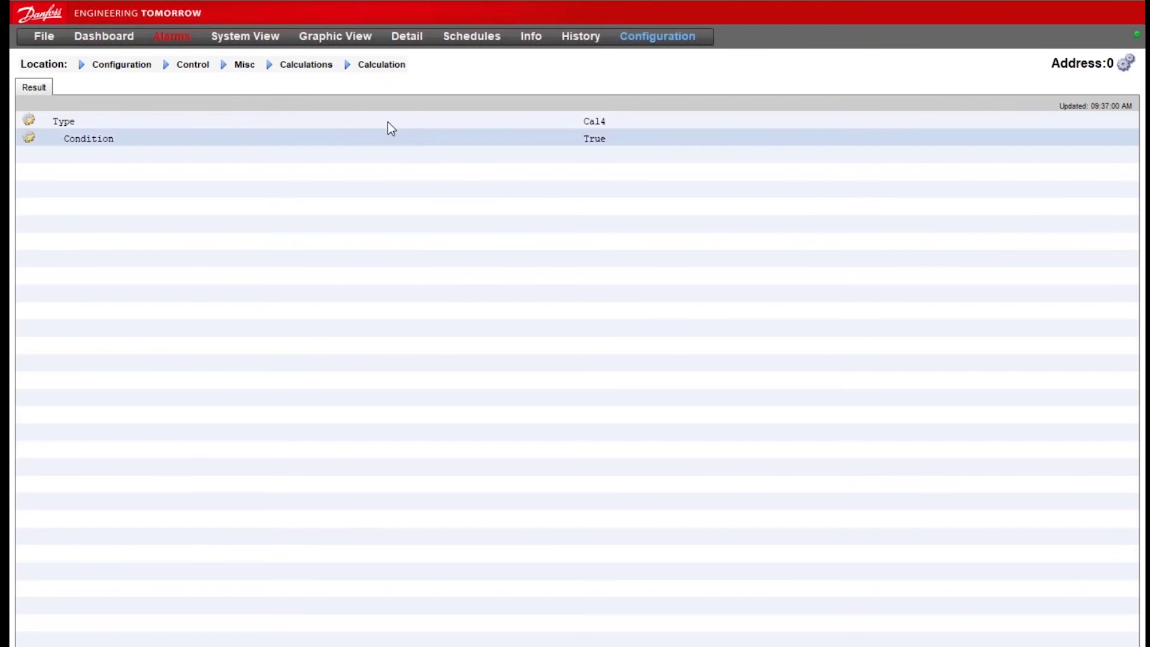
{"action": "left_click", "coordinate": [314, 71]}
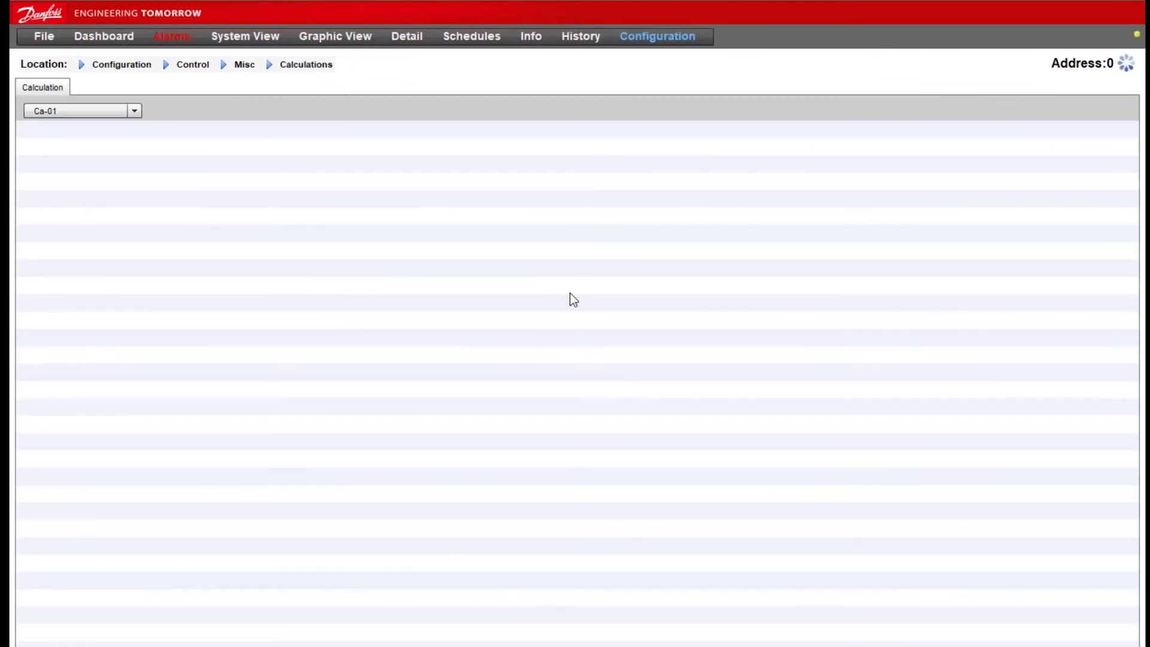